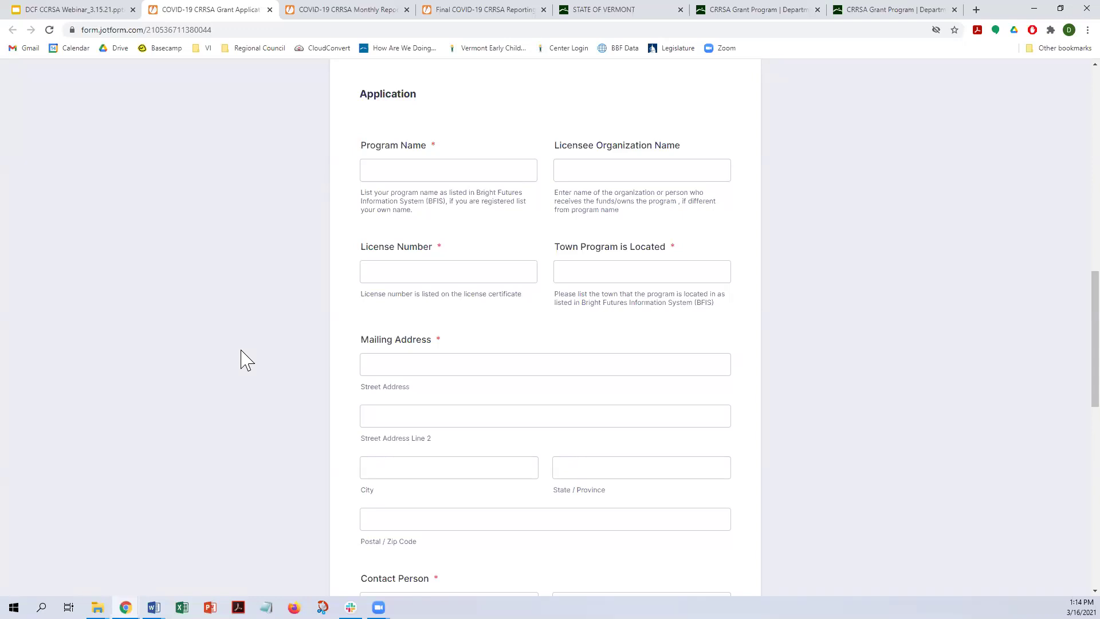
Choose Registered Family Child Care Home (FCCH) as the type of license in the grant application.
scroll(246, 360, "down", 4)
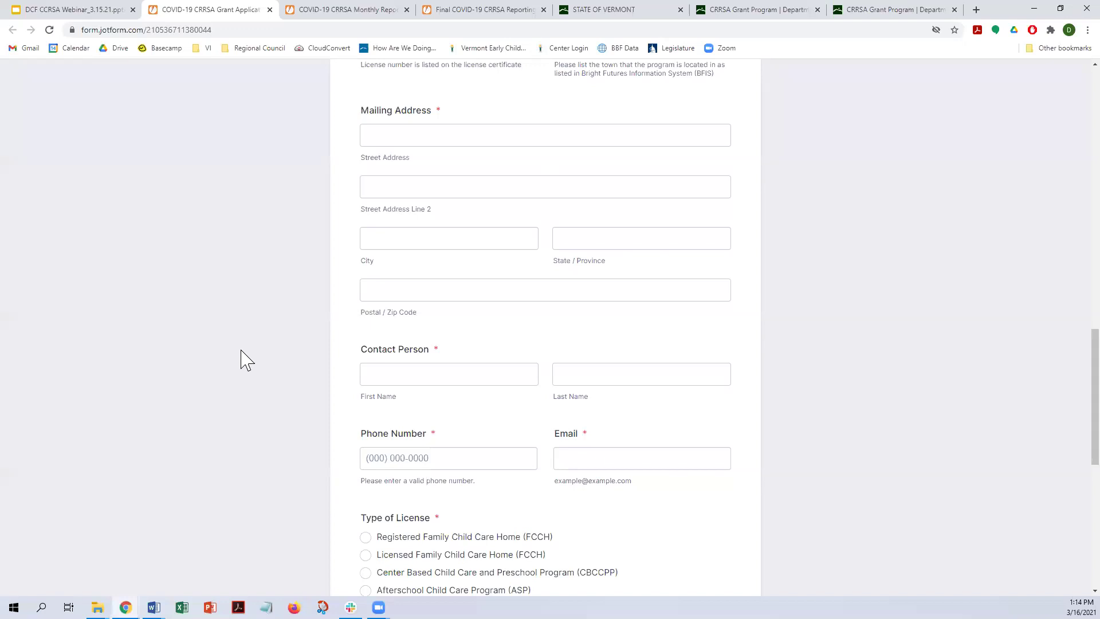
scroll(246, 360, "down", 4)
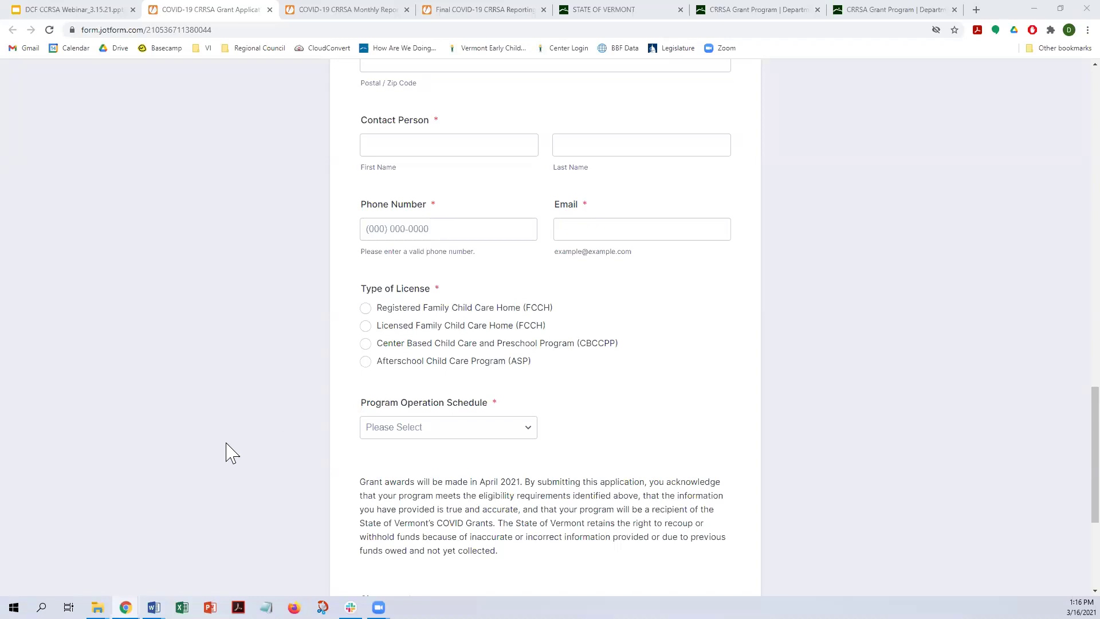
scroll(229, 453, "down", 3)
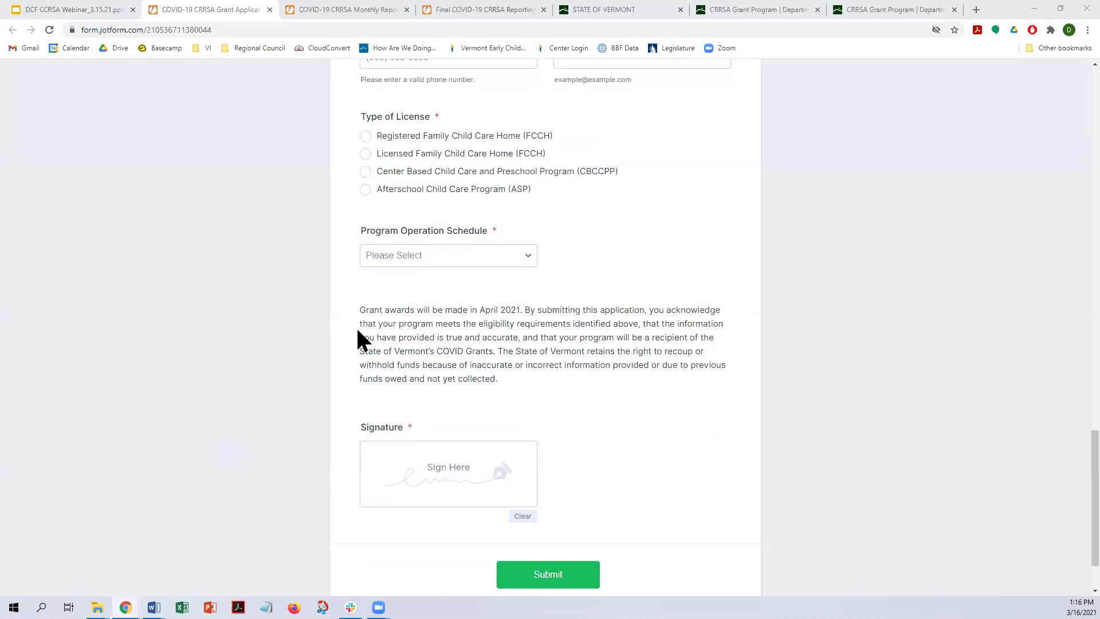
left_click(365, 137)
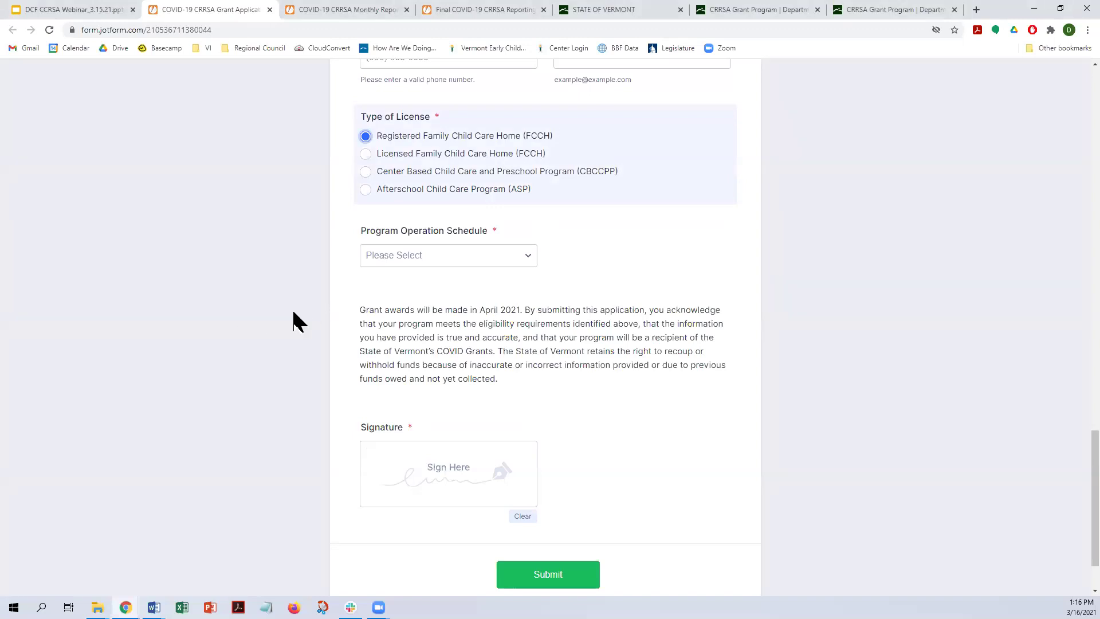
Set the program operation schedule to Operate Year Round and select Plan to serve children by June 30, 2021.
left_click(401, 261)
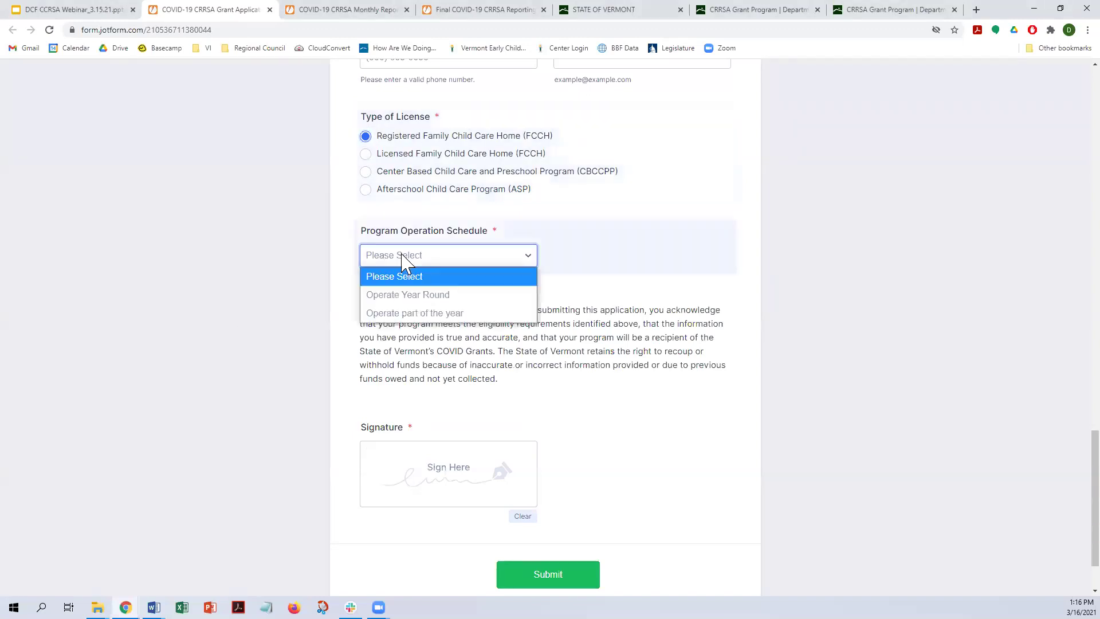
left_click(411, 295)
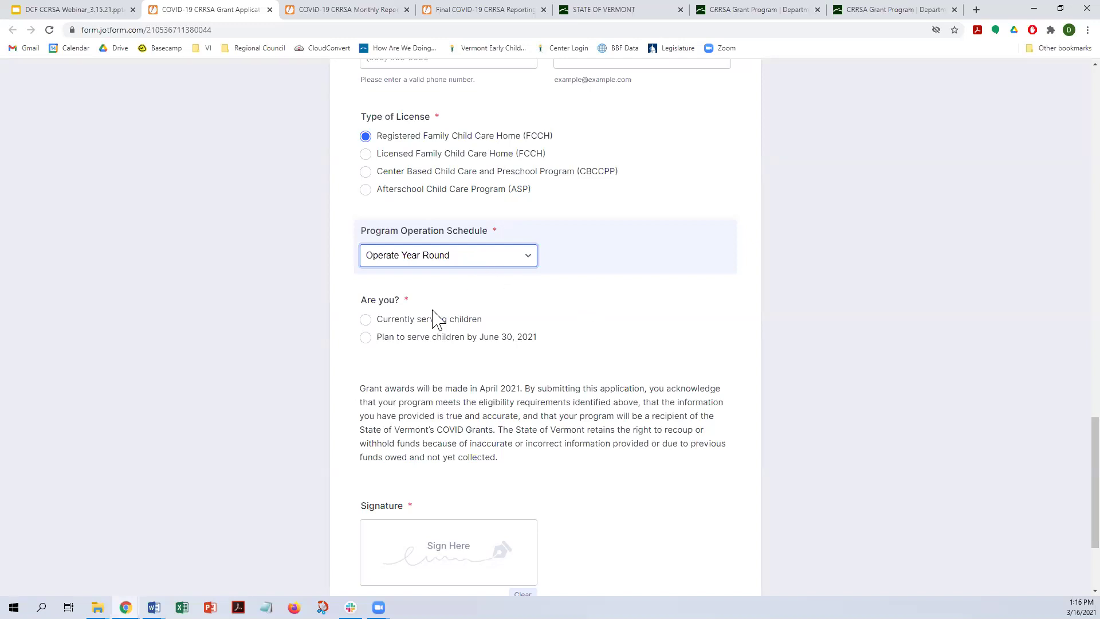
left_click(401, 338)
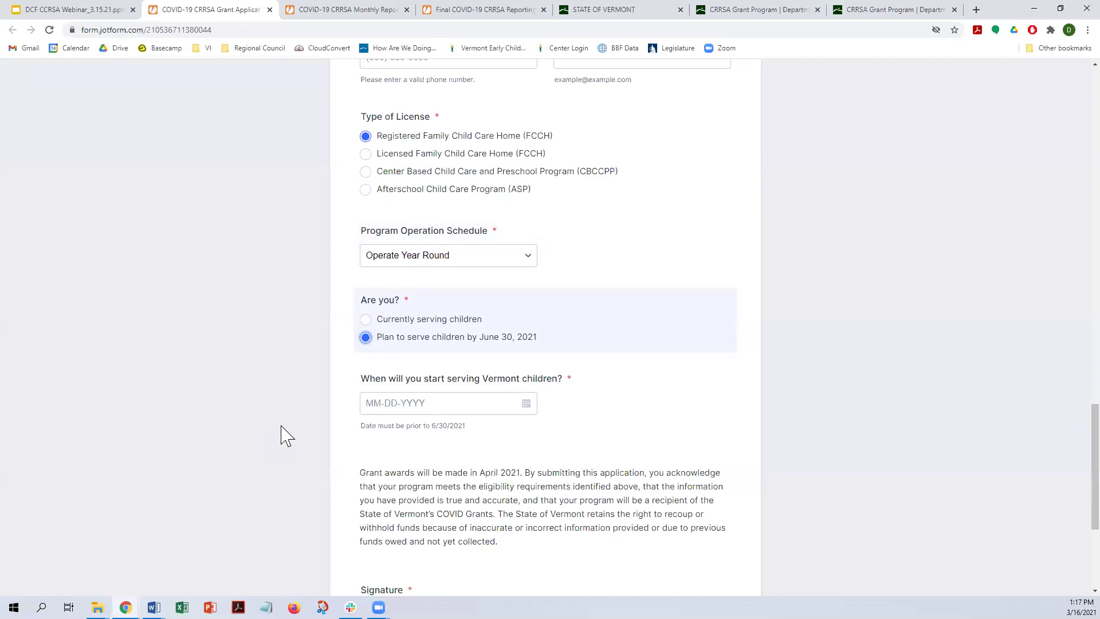
Change the program operation schedule to Operate part of the year and draw a signature in the application's Signature field.
left_click(384, 260)
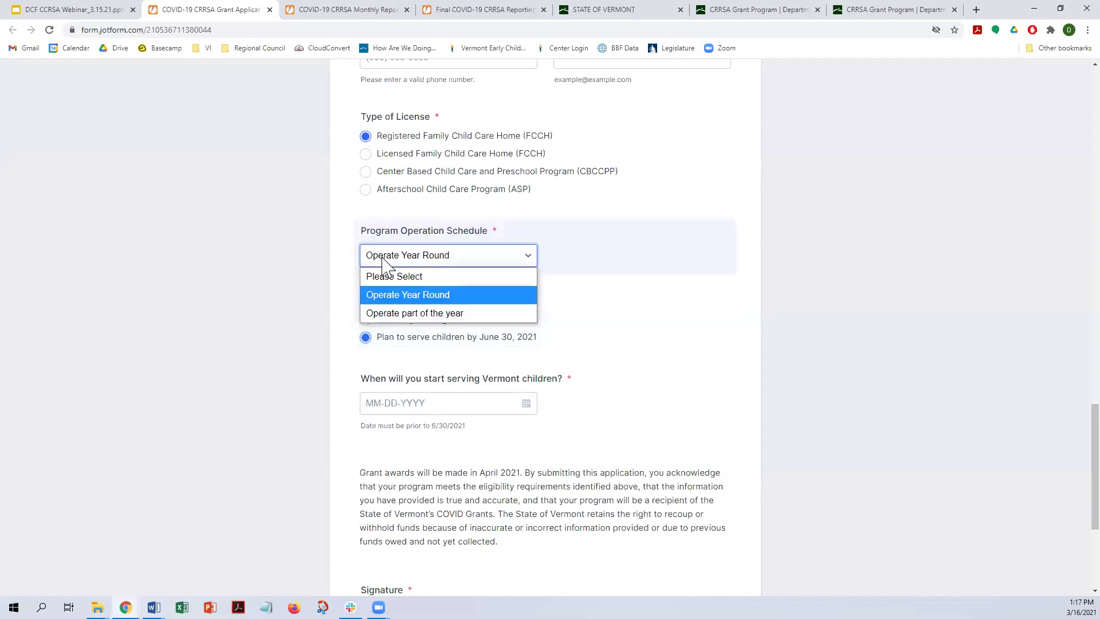
left_click(401, 314)
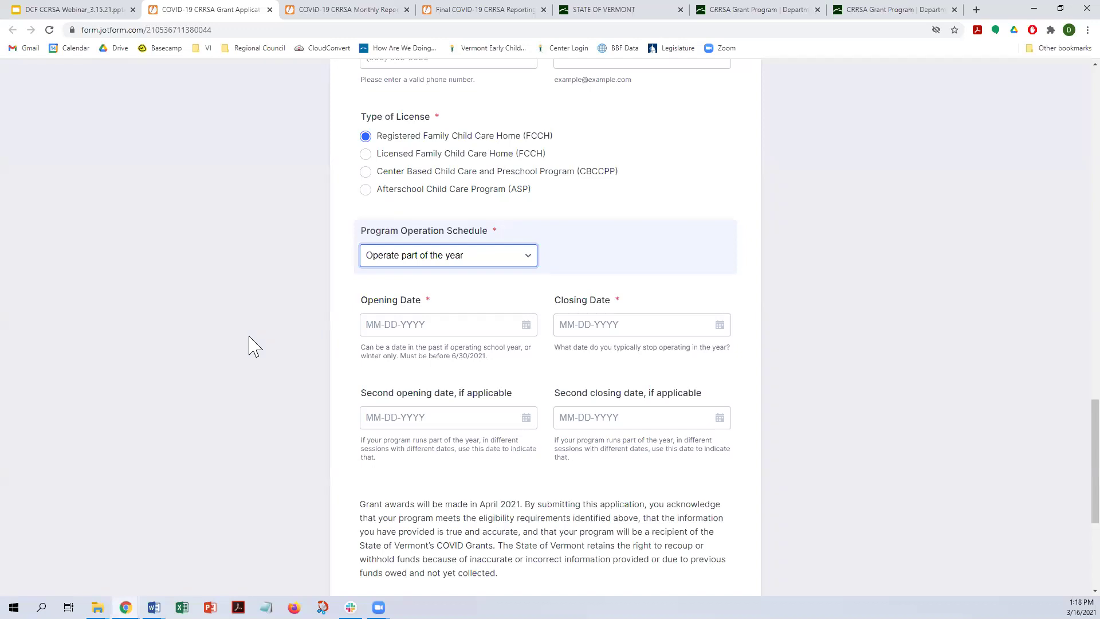
scroll(254, 346, "down", 2)
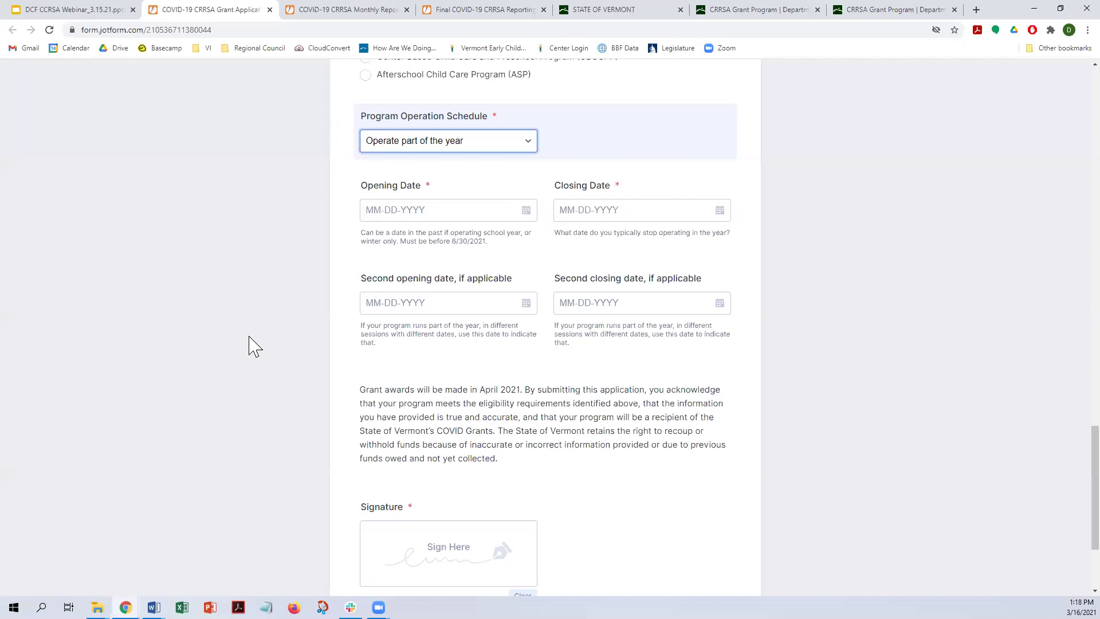
scroll(253, 346, "down", 3)
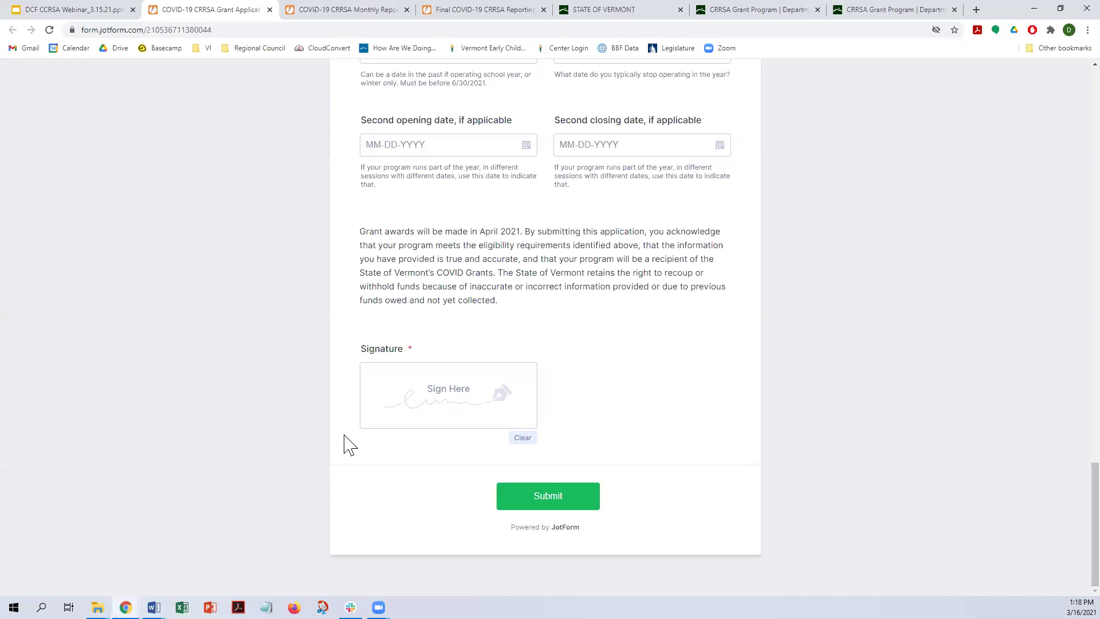
left_click(384, 404)
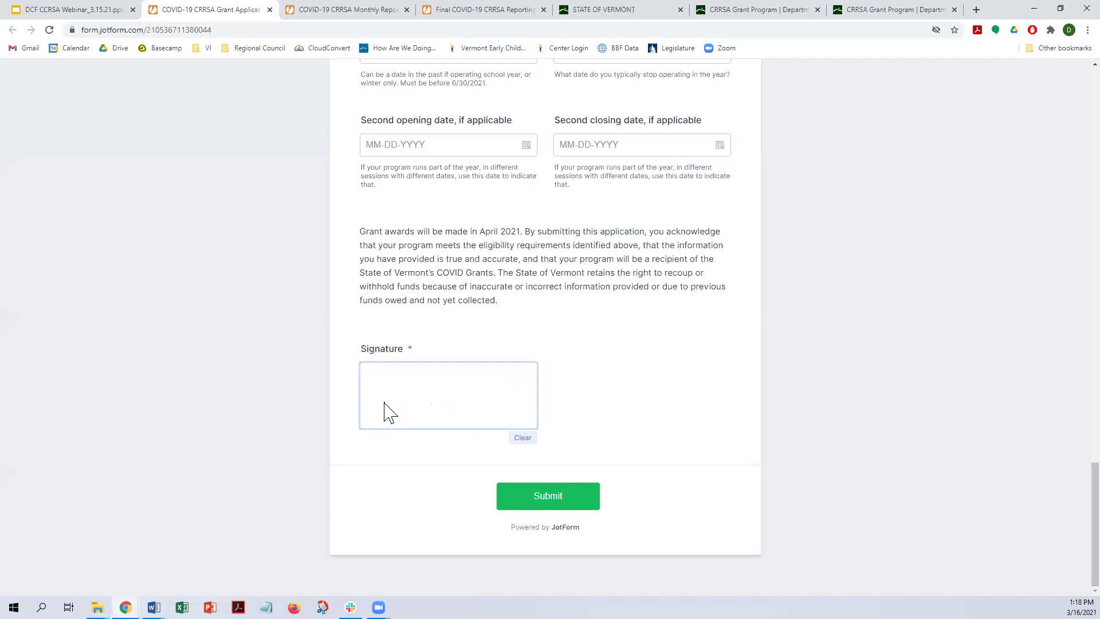
left_click_drag(376, 408, 451, 389)
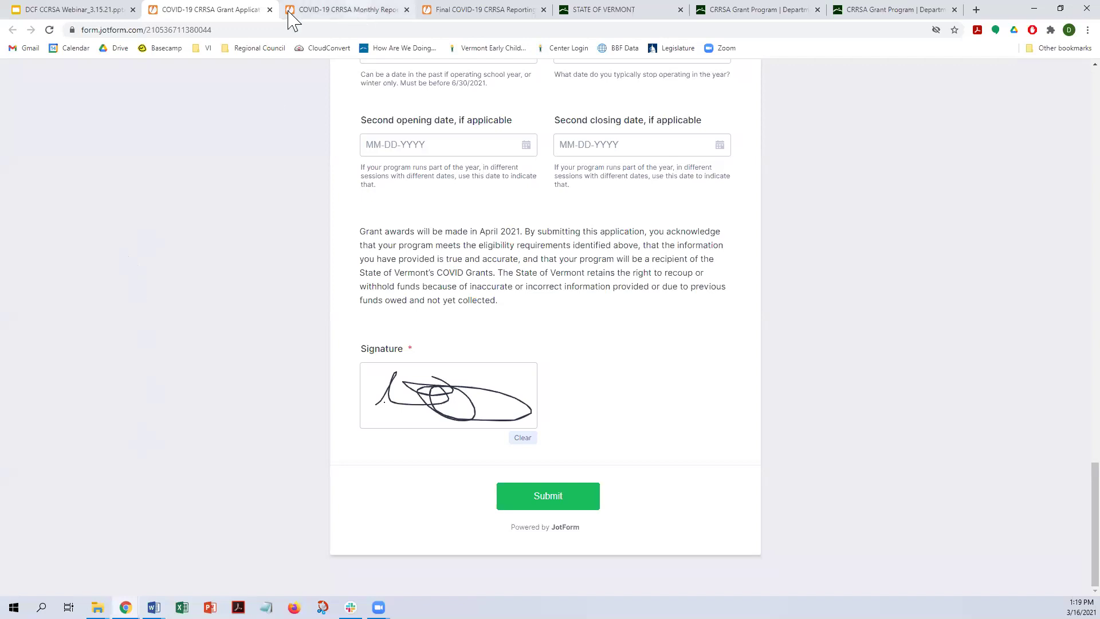
View the Monthly Report slide in the webinar presentation and switch to the COVID-19 CRRSA Monthly Reporting Form.
left_click(80, 10)
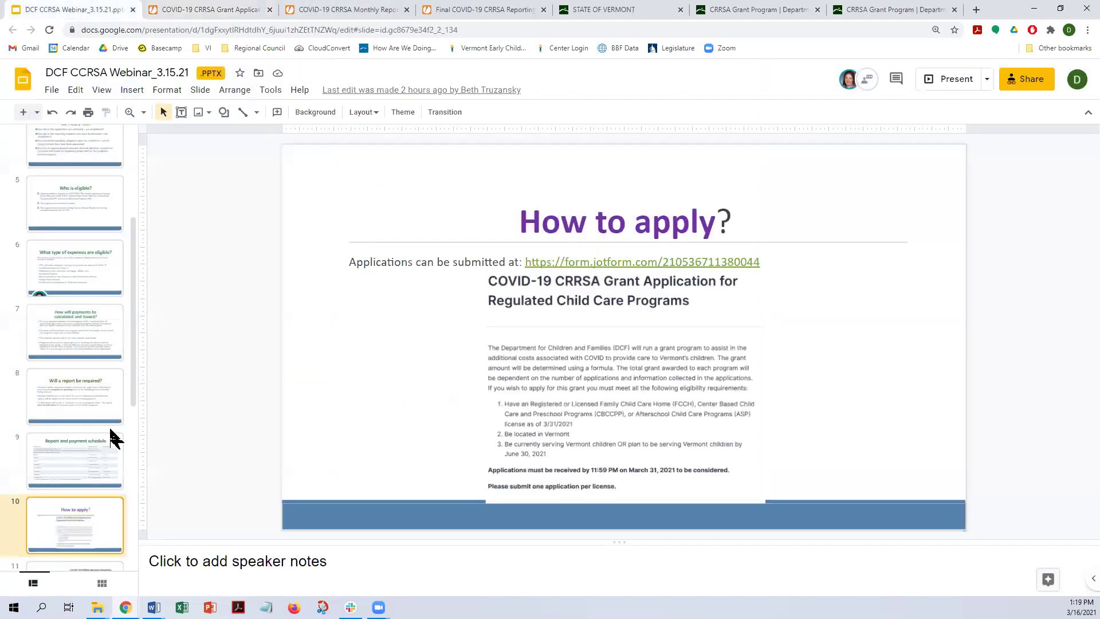
left_click(85, 532)
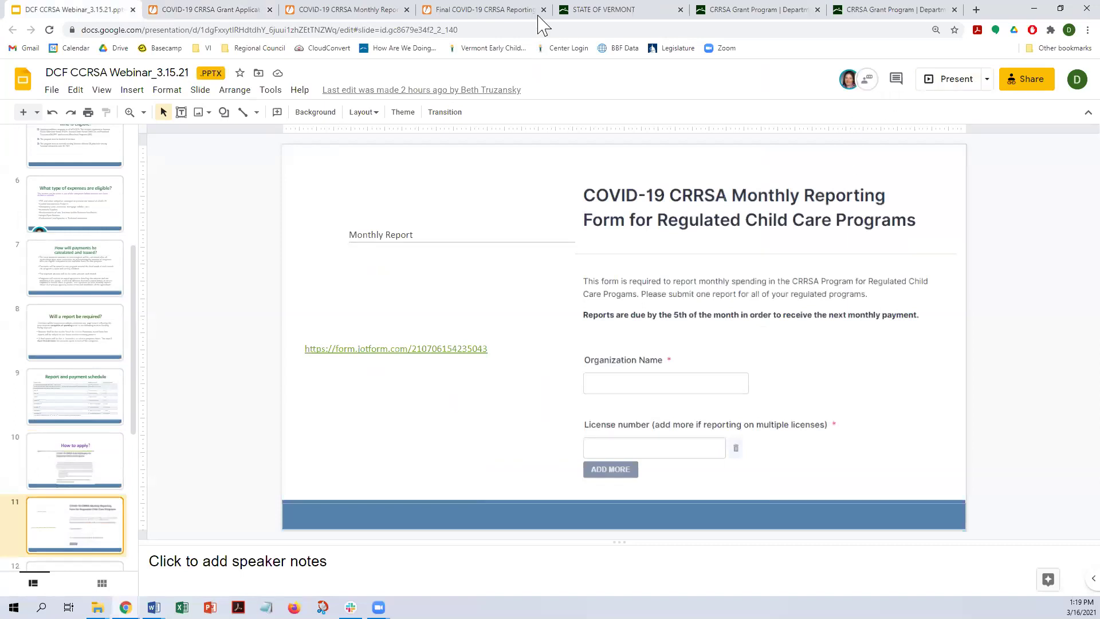
left_click(224, 11)
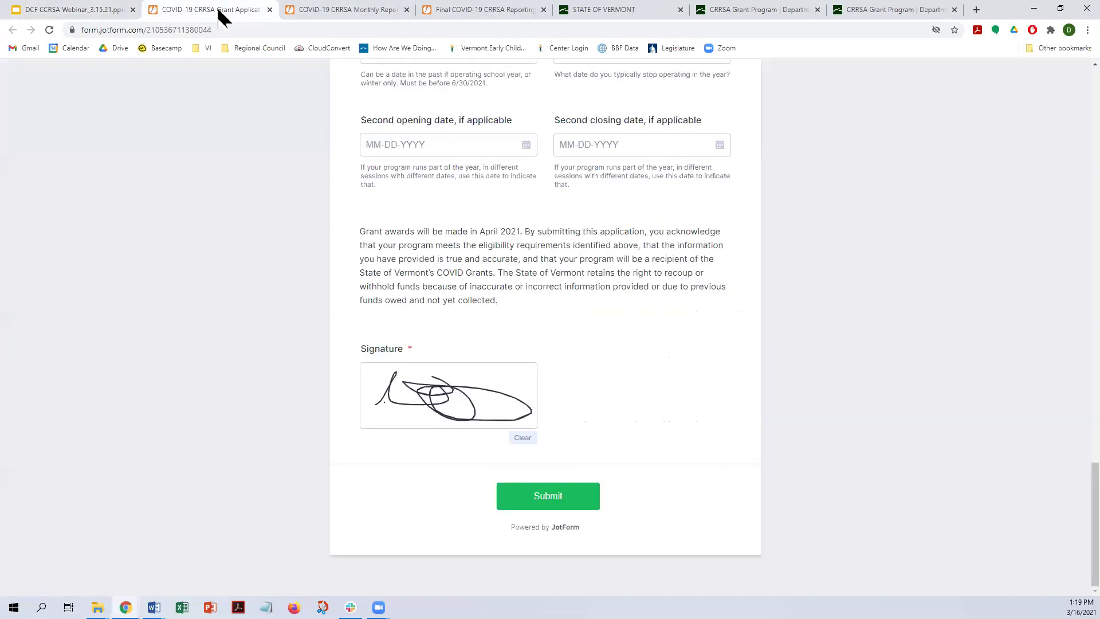
left_click(315, 11)
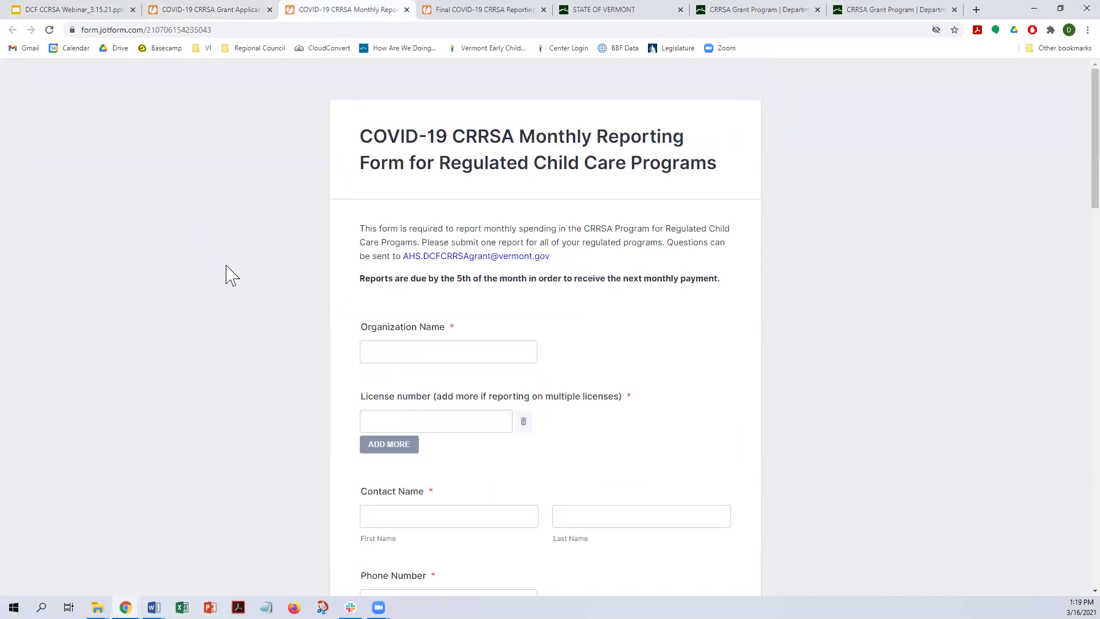
Add a second license number entry to the monthly reporting form and remove it again.
scroll(228, 275, "down", 1)
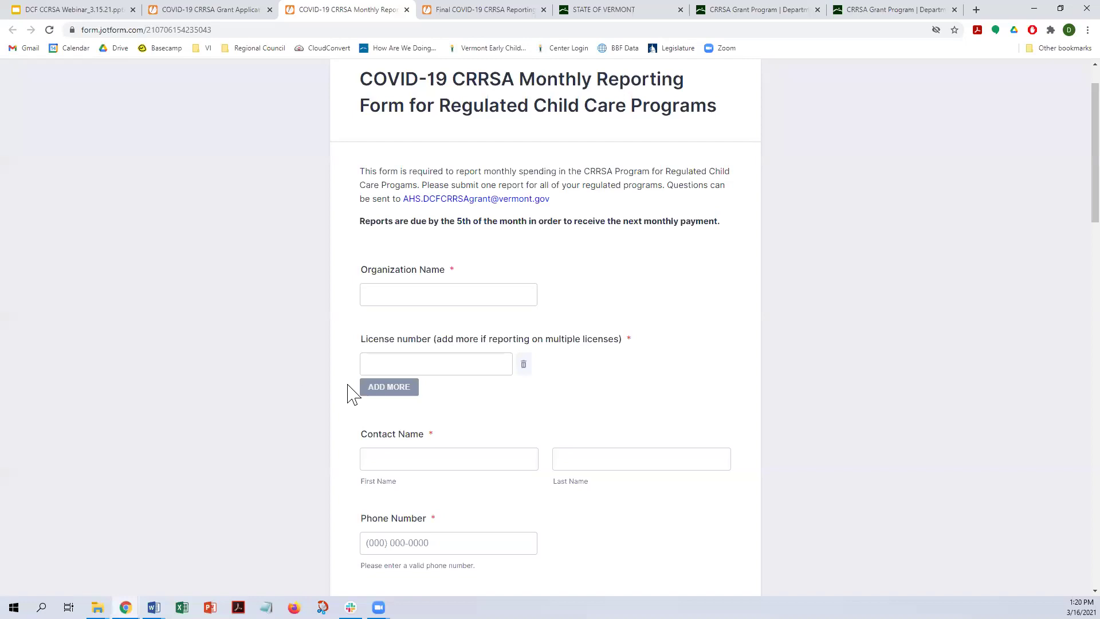
left_click(379, 396)
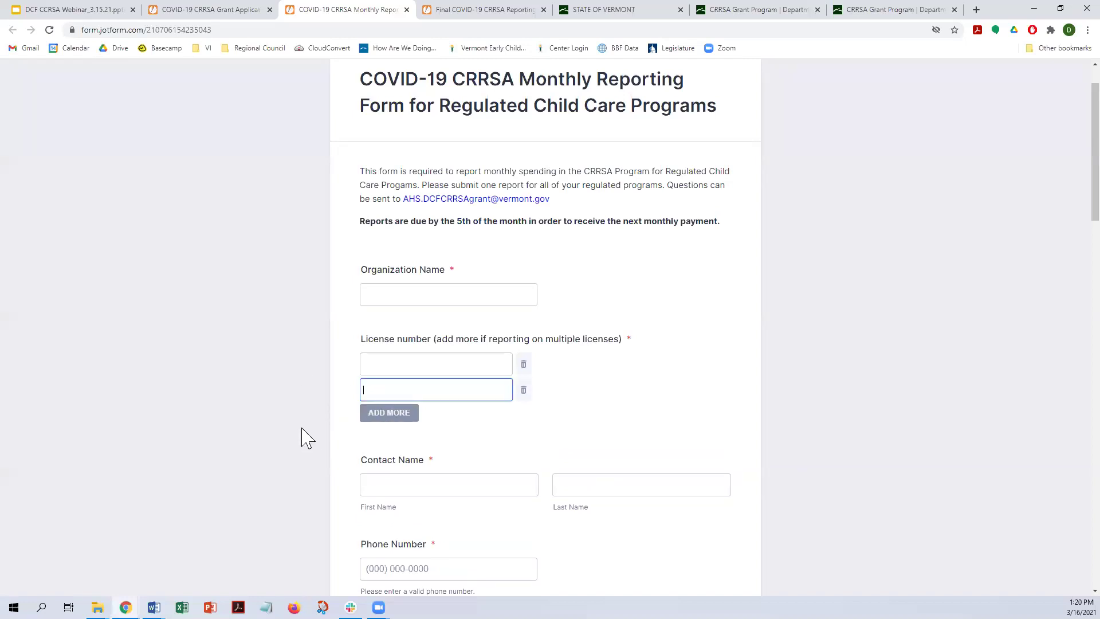
scroll(307, 439, "down", 1)
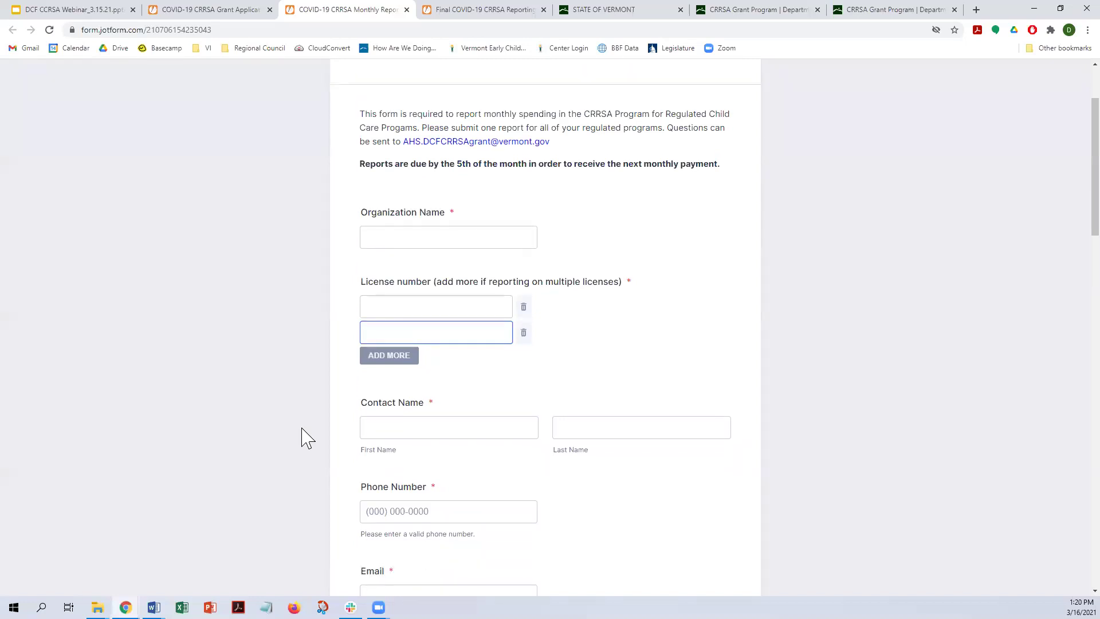
left_click(524, 334)
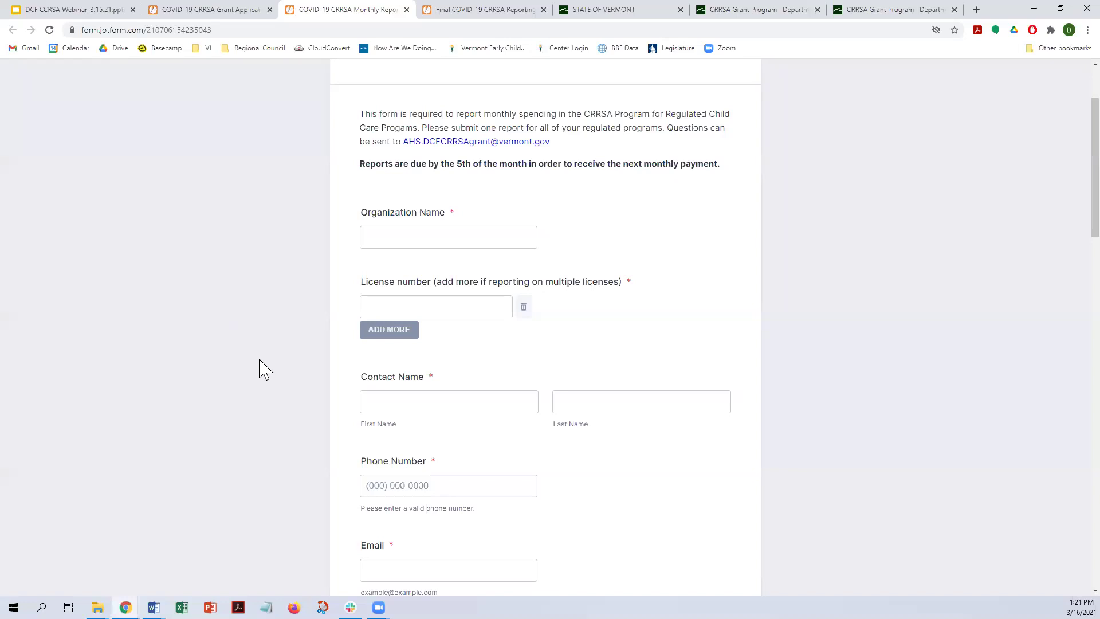
Mark PPE and other mitigation strategies and Occupancy as spending categories, and choose the May 5, 2021 report for April expenses.
scroll(265, 369, "down", 5)
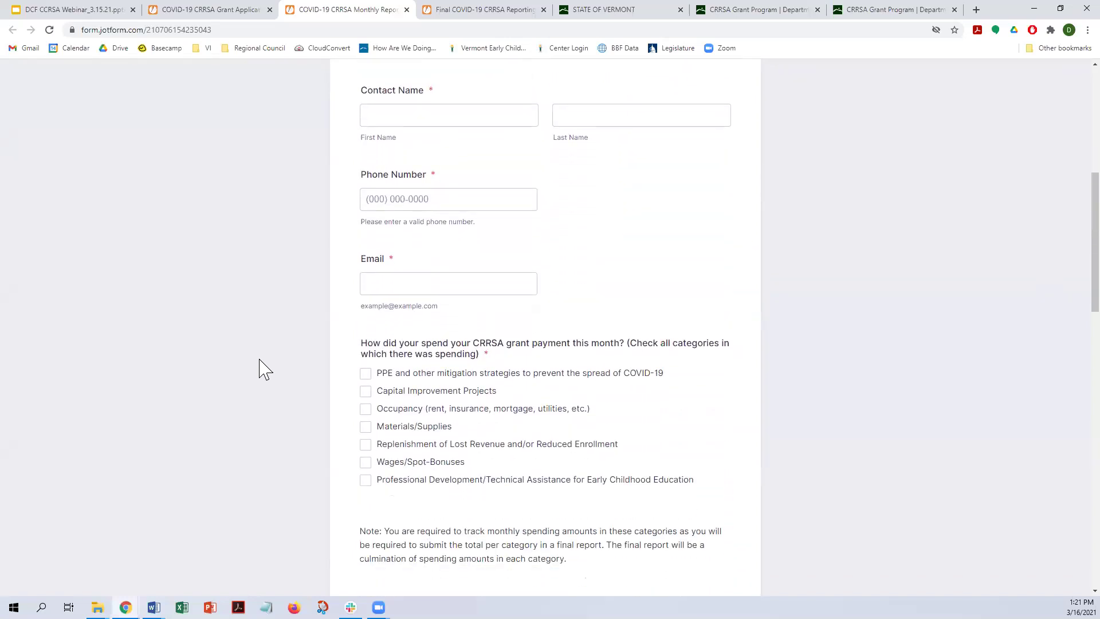
scroll(265, 368, "down", 3)
scroll(264, 368, "up", 2)
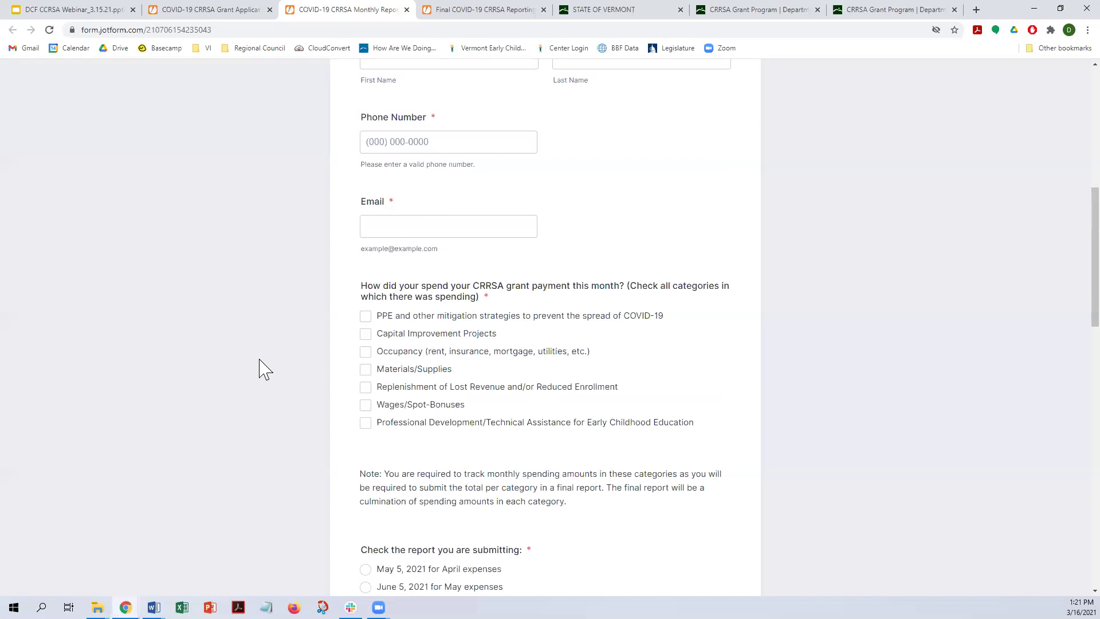
scroll(265, 368, "down", 1)
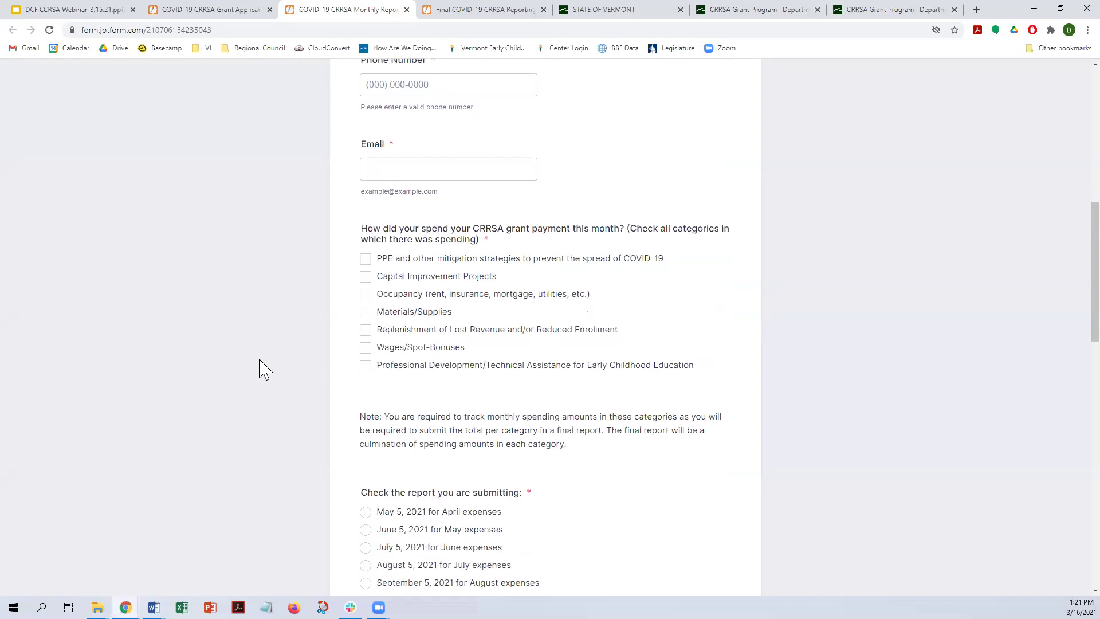
scroll(265, 368, "down", 1)
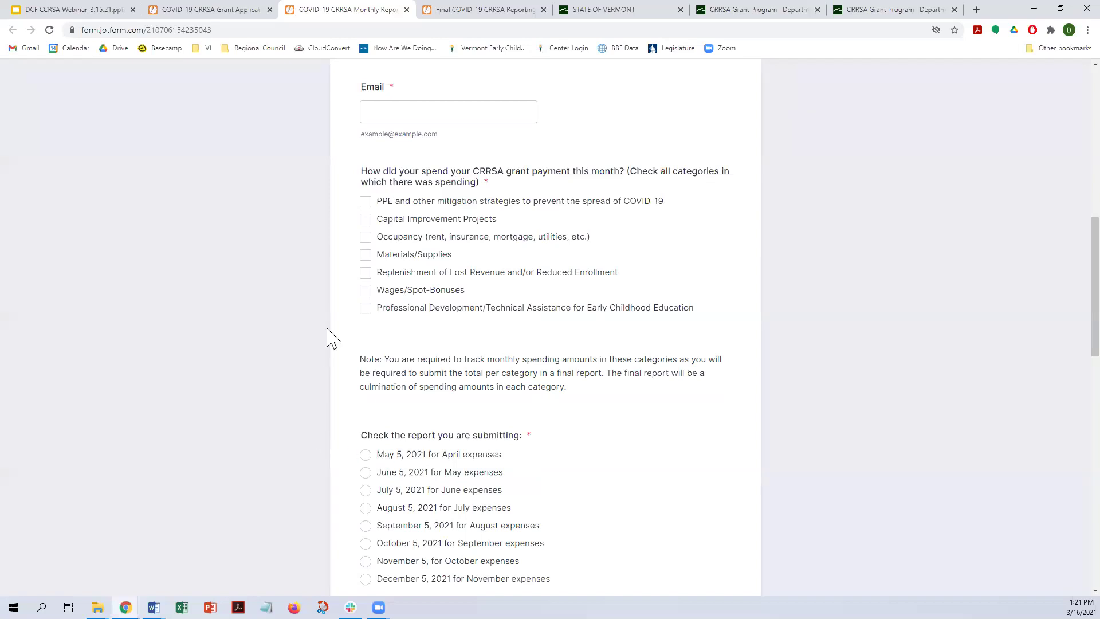
left_click(366, 207)
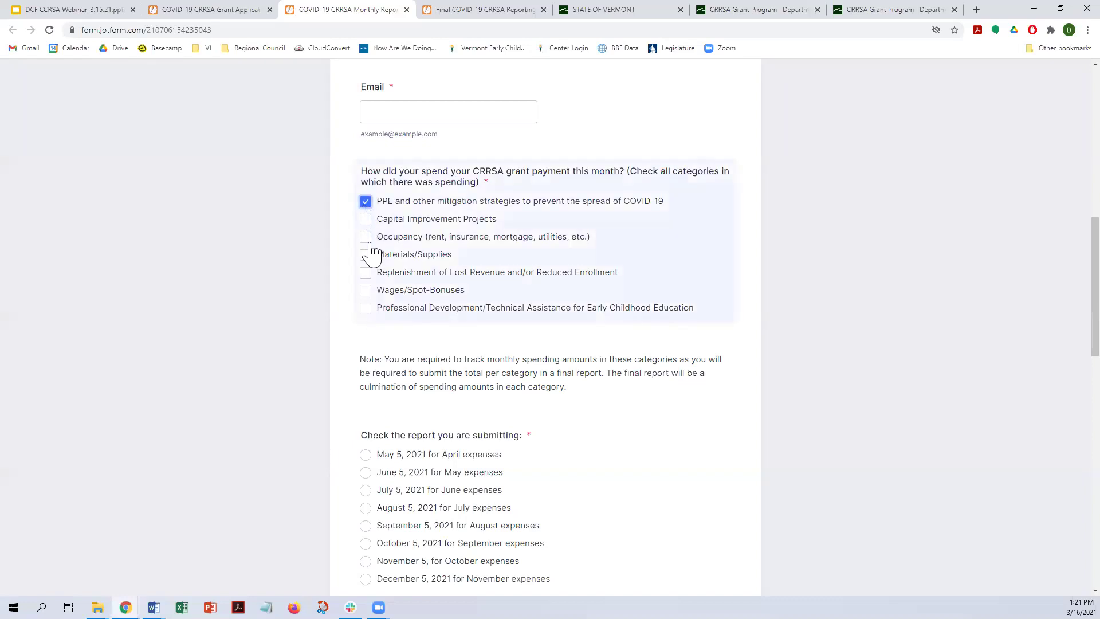
left_click(365, 240)
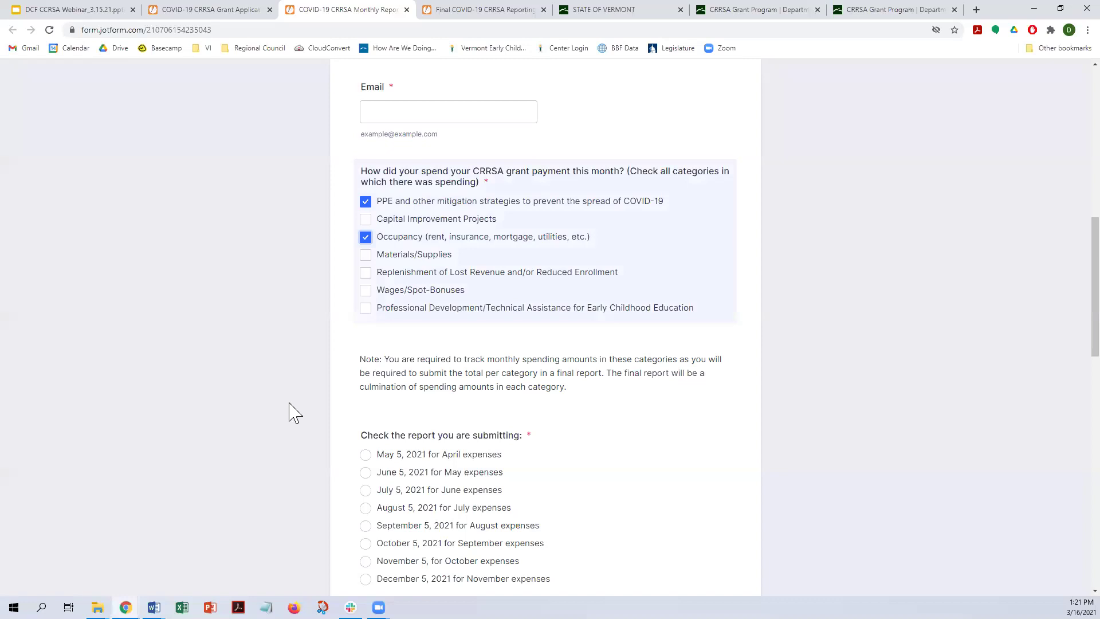
scroll(294, 413, "down", 1)
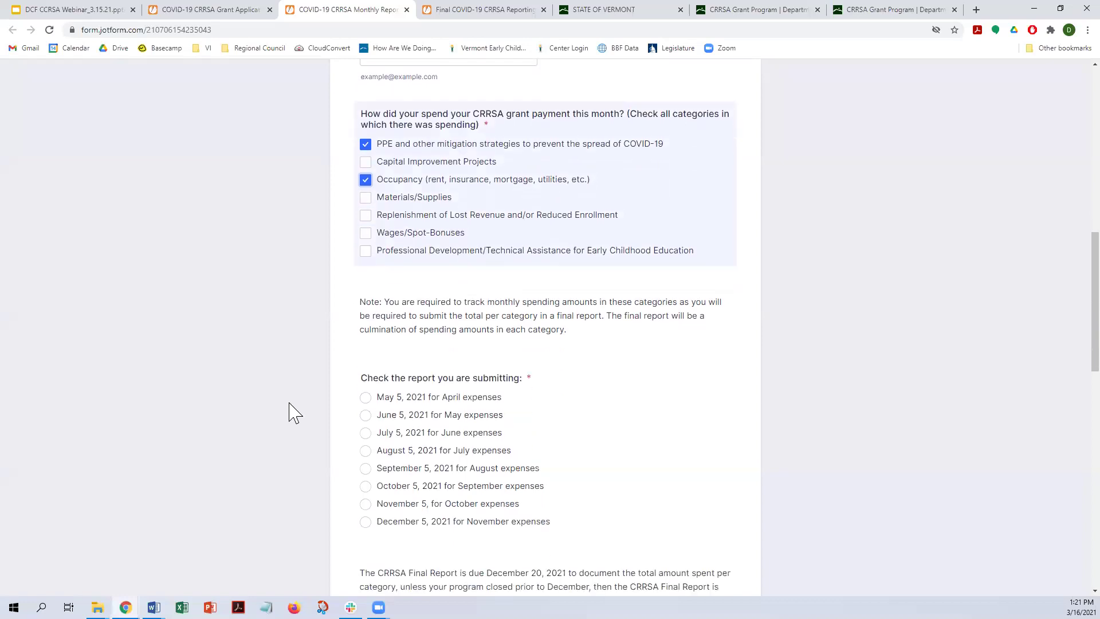
left_click(365, 401)
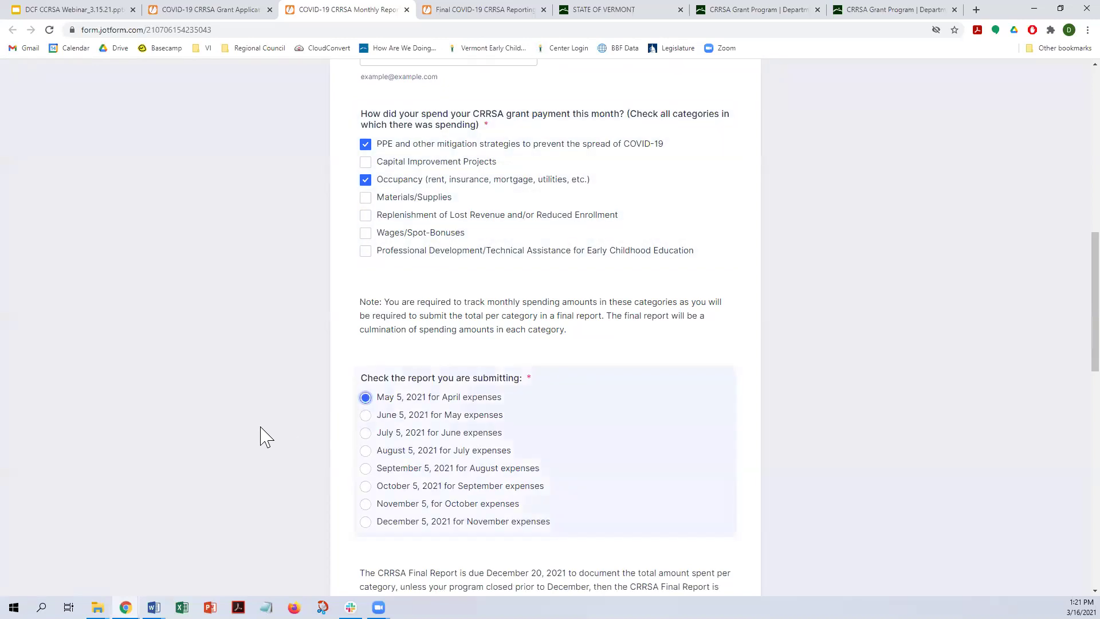
Draw a signature below the monthly report's certification statements and view the remaining fields to the end of the form.
scroll(264, 439, "down", 1)
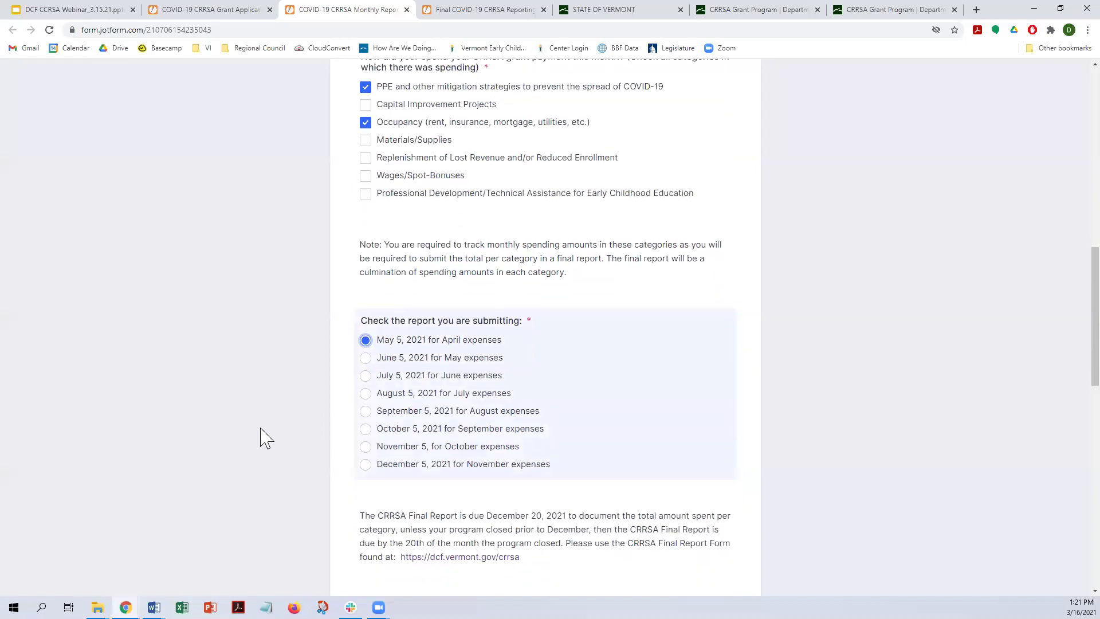
scroll(264, 439, "down", 1)
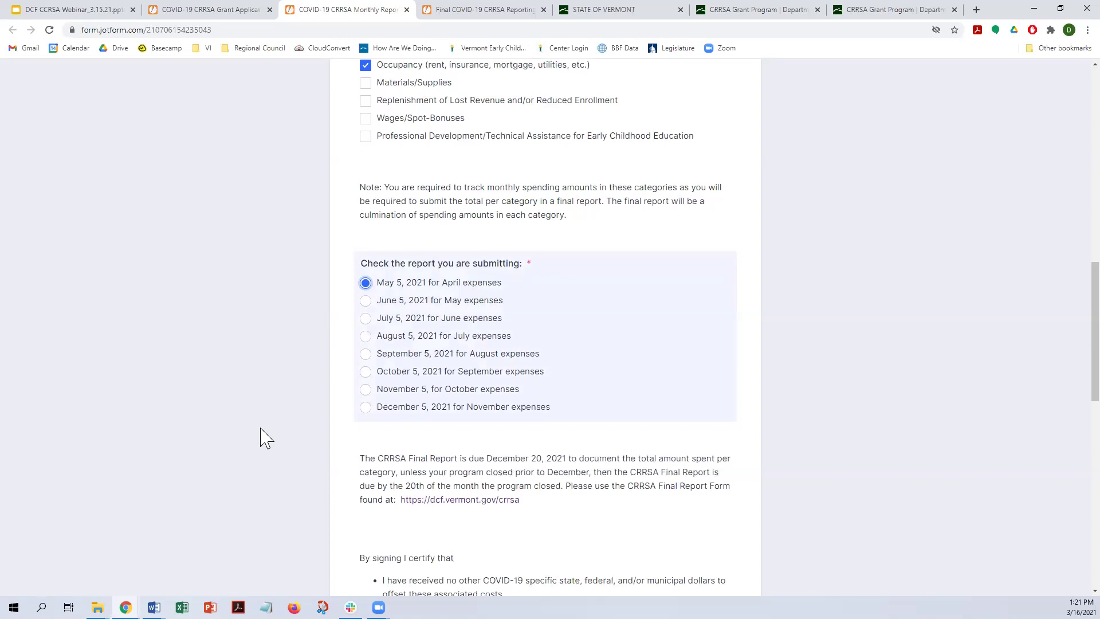
scroll(265, 439, "down", 8)
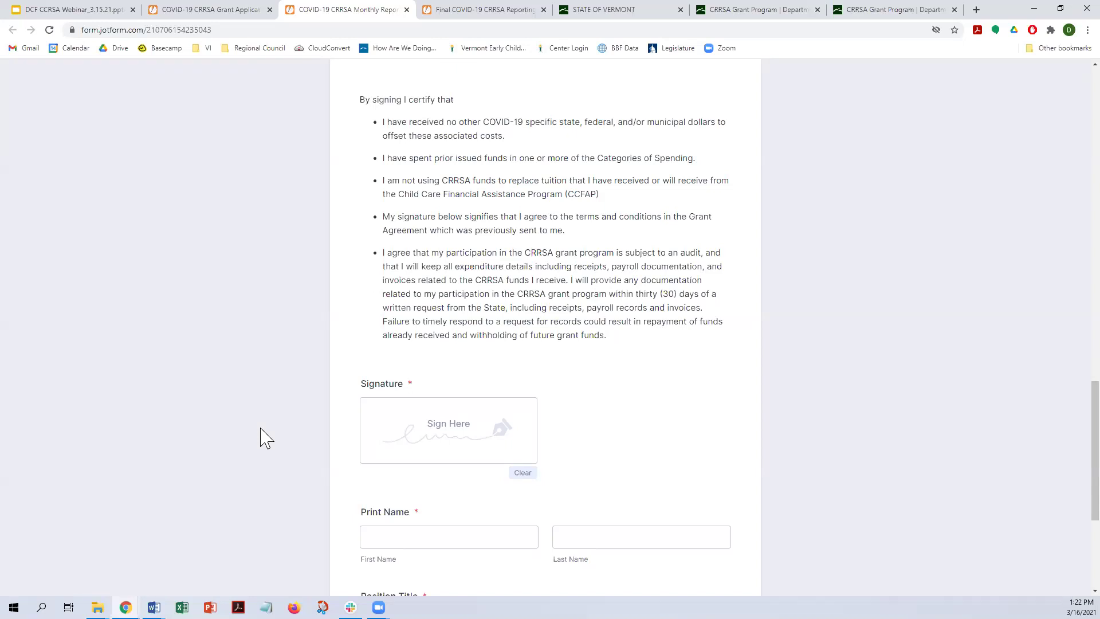
left_click(383, 437)
left_click_drag(382, 440, 526, 444)
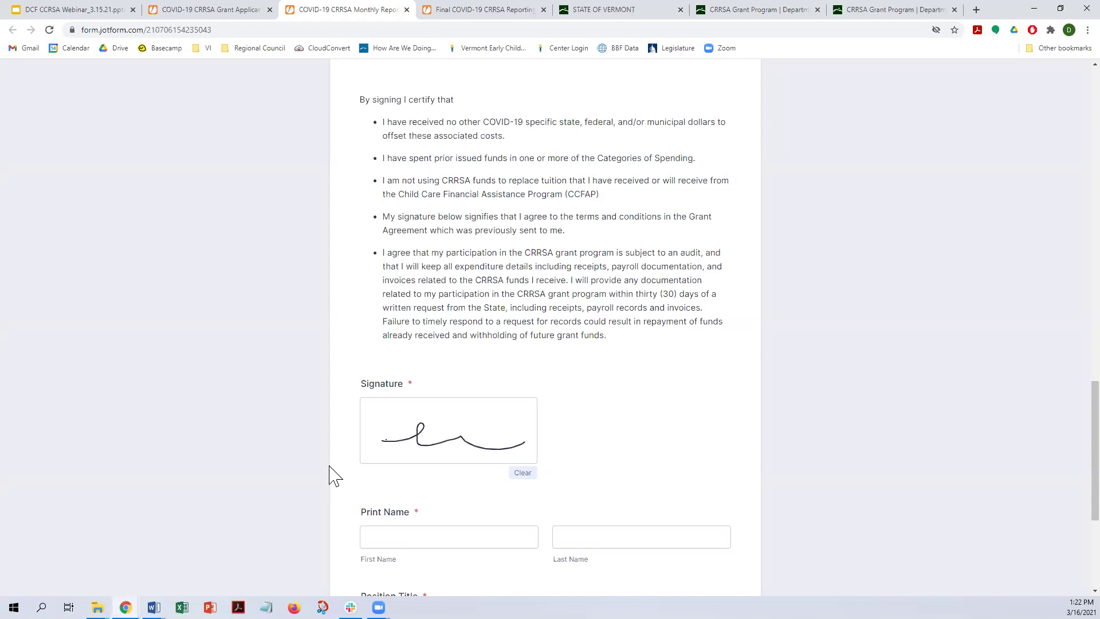
scroll(329, 465, "down", 4)
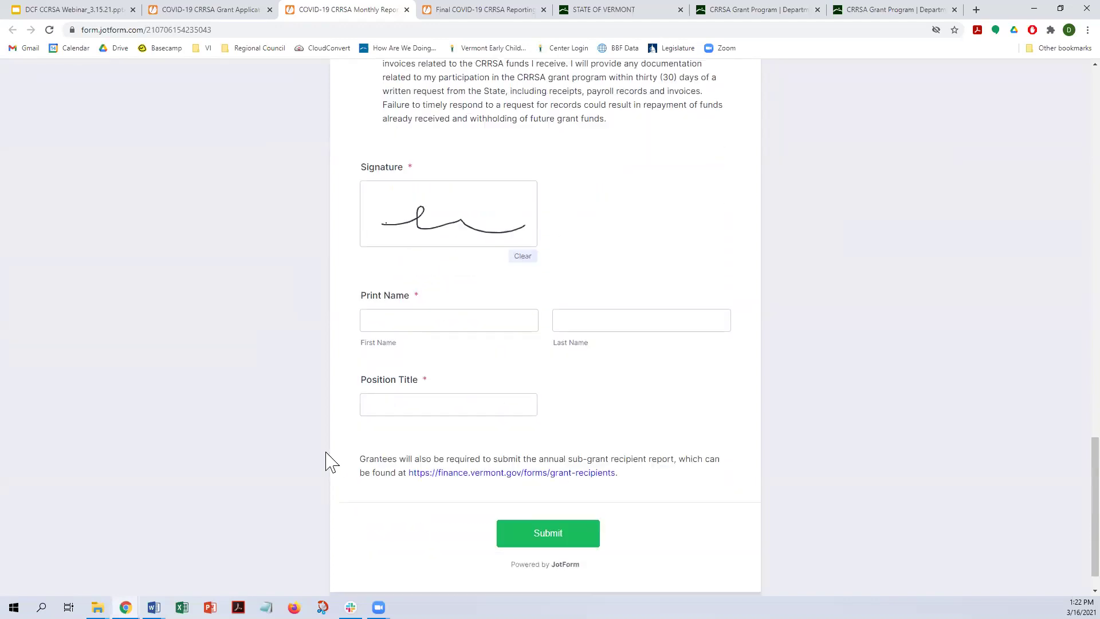
scroll(329, 462, "down", 1)
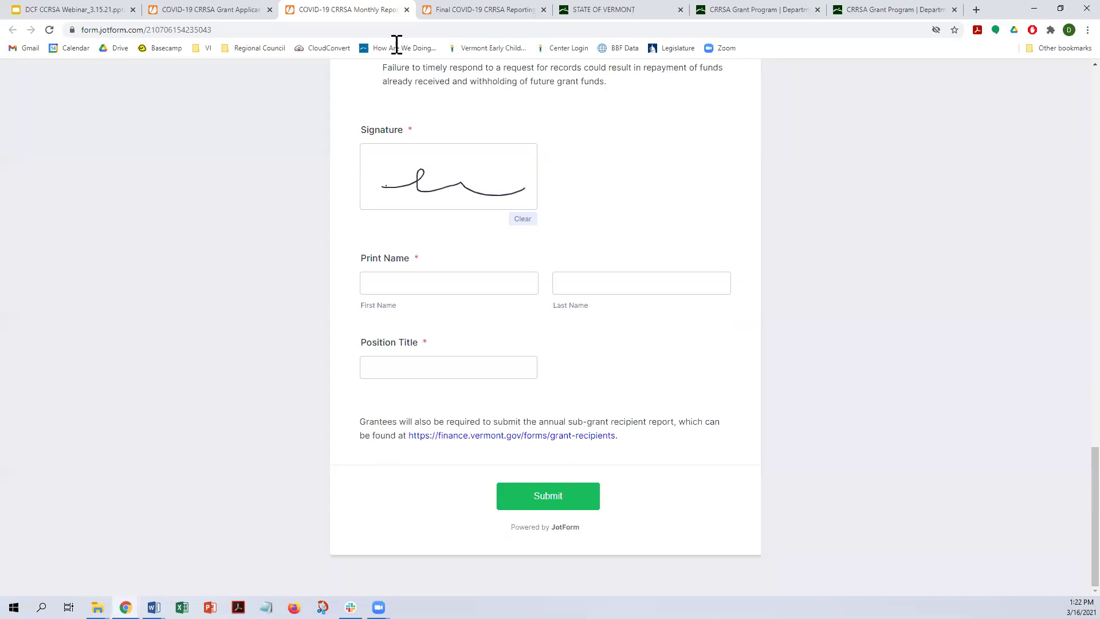
Check the final report form, return to the webinar presentation and start the slideshow at the Award Letter and Agreement slide.
left_click(462, 15)
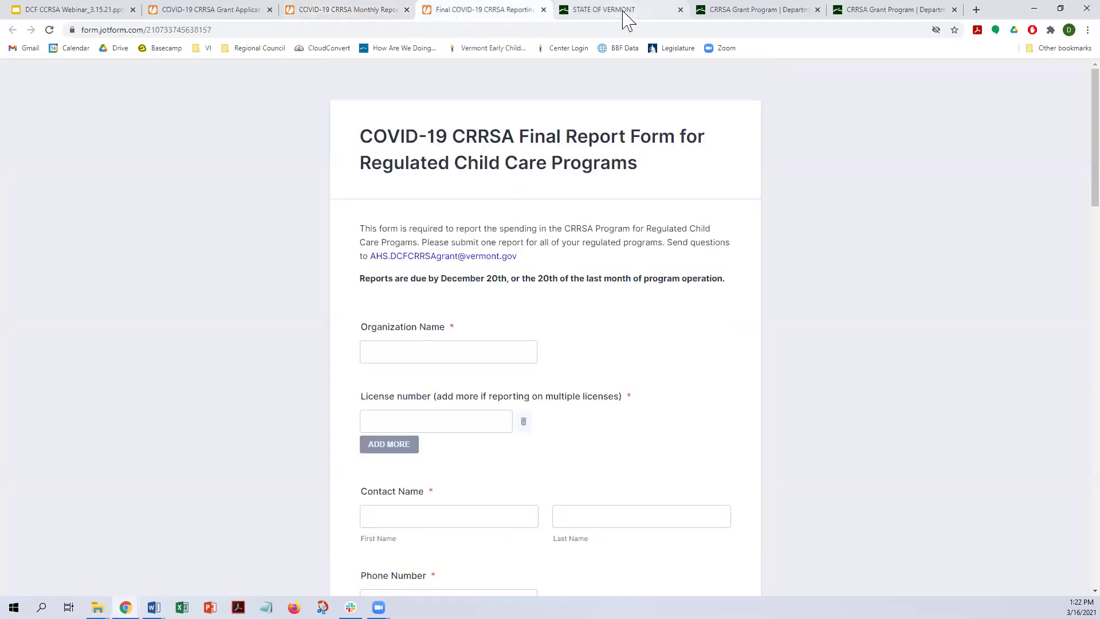
left_click(62, 16)
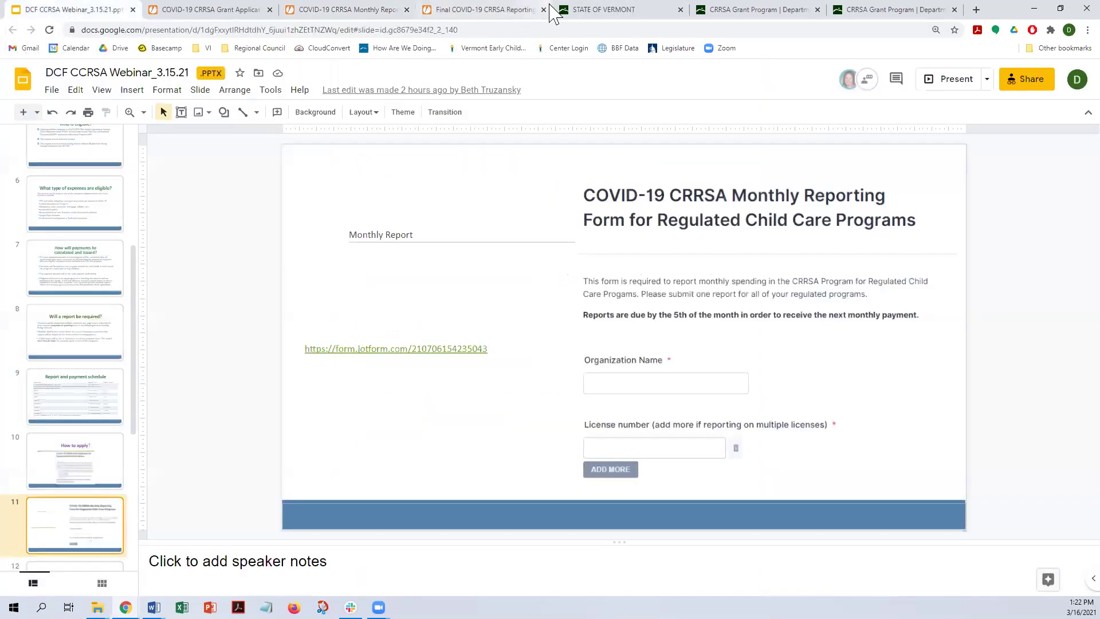
scroll(55, 488, "down", 2)
left_click(55, 472)
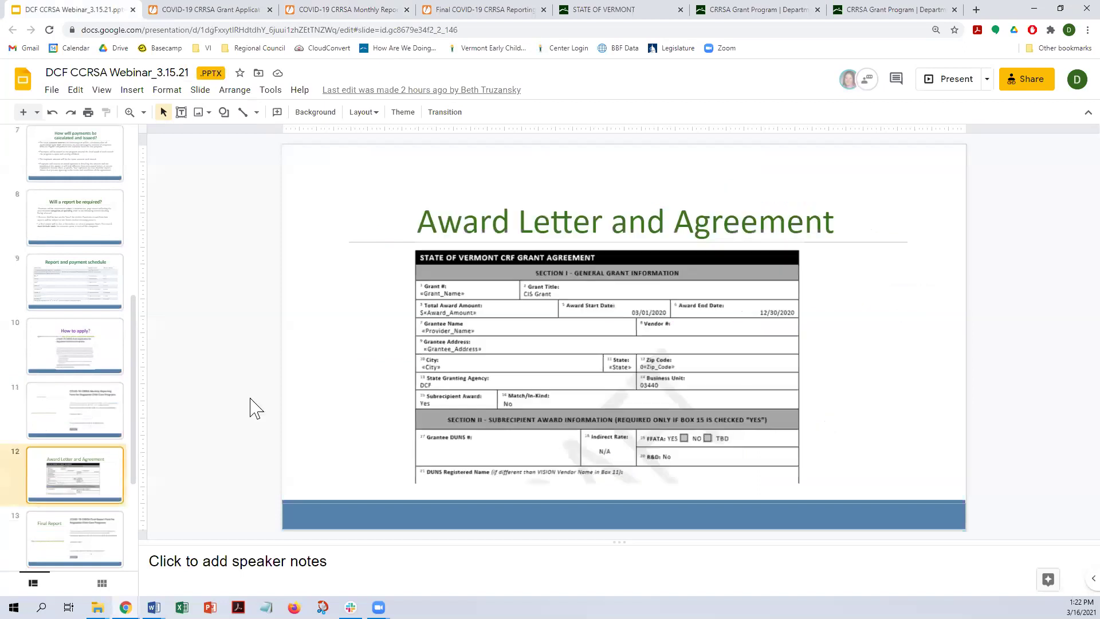
left_click(949, 79)
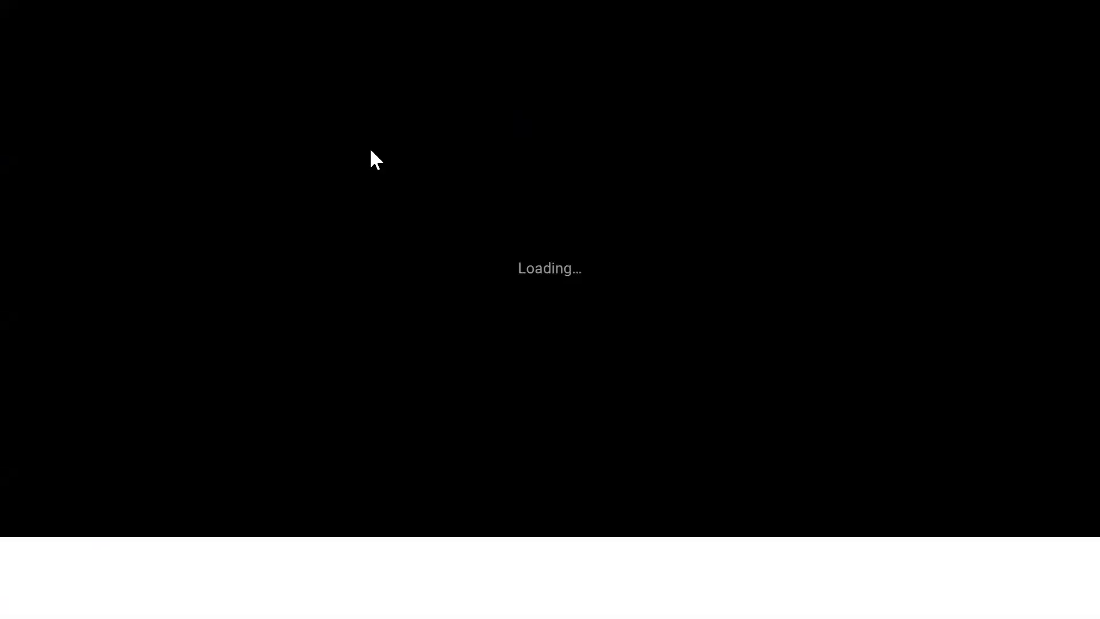
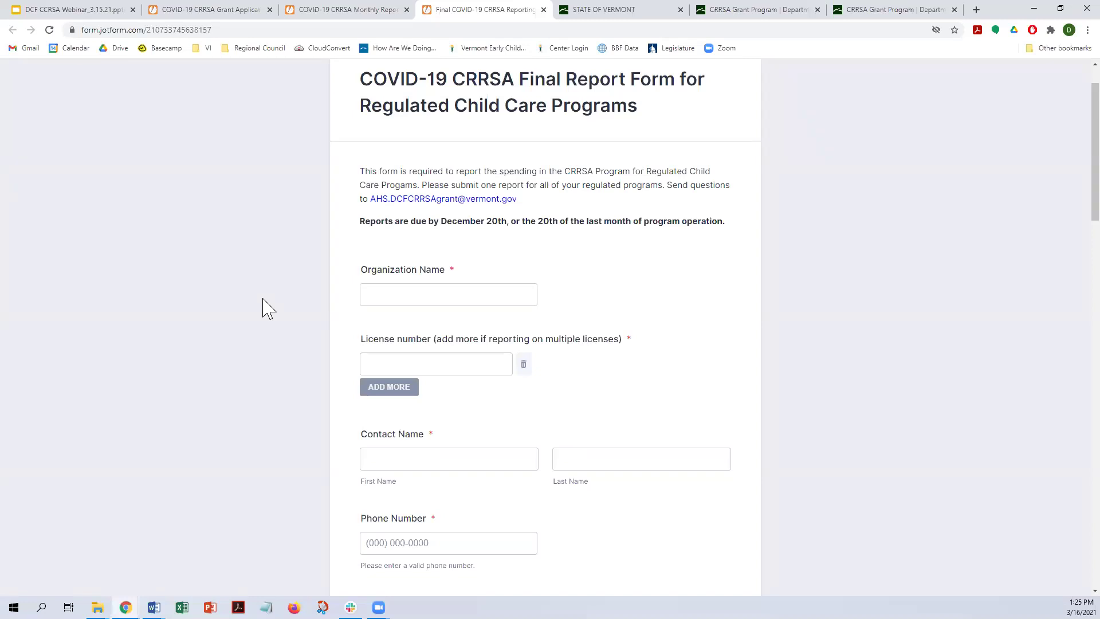
View the opening fields of the COVID-19 CRRSA Final Report Form and add a second license number entry.
scroll(263, 309, "down", 3)
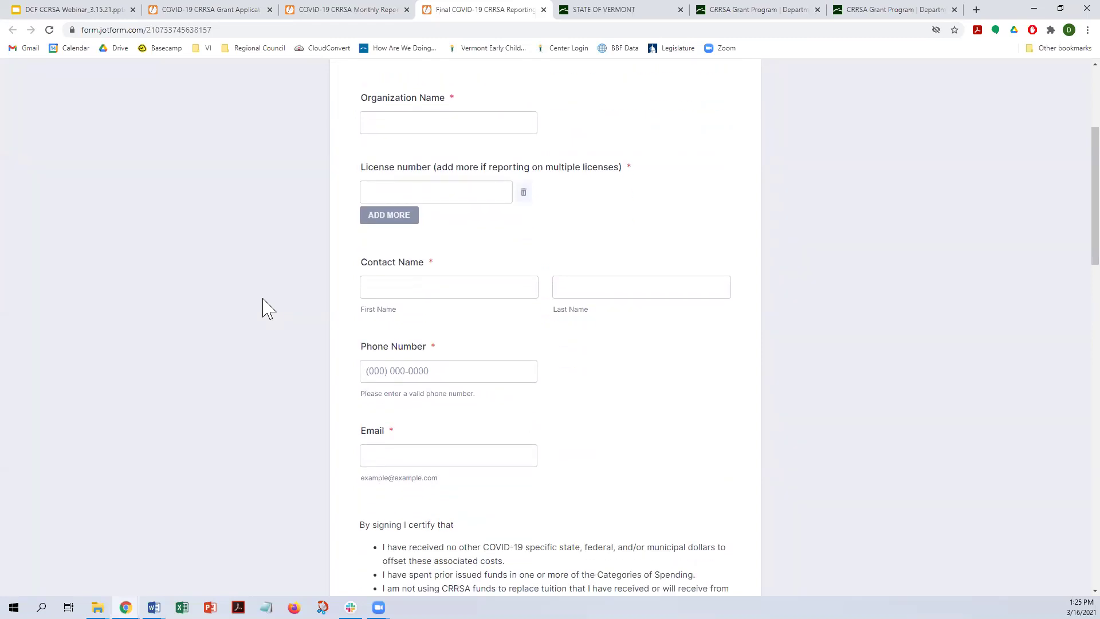
scroll(269, 308, "up", 2)
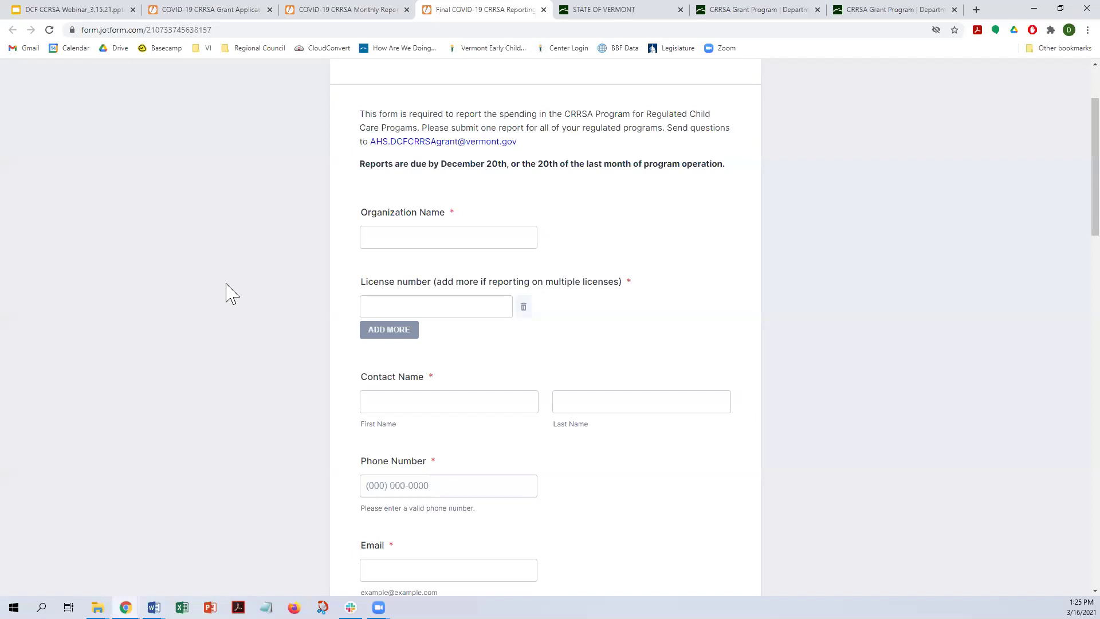
scroll(283, 294, "down", 1)
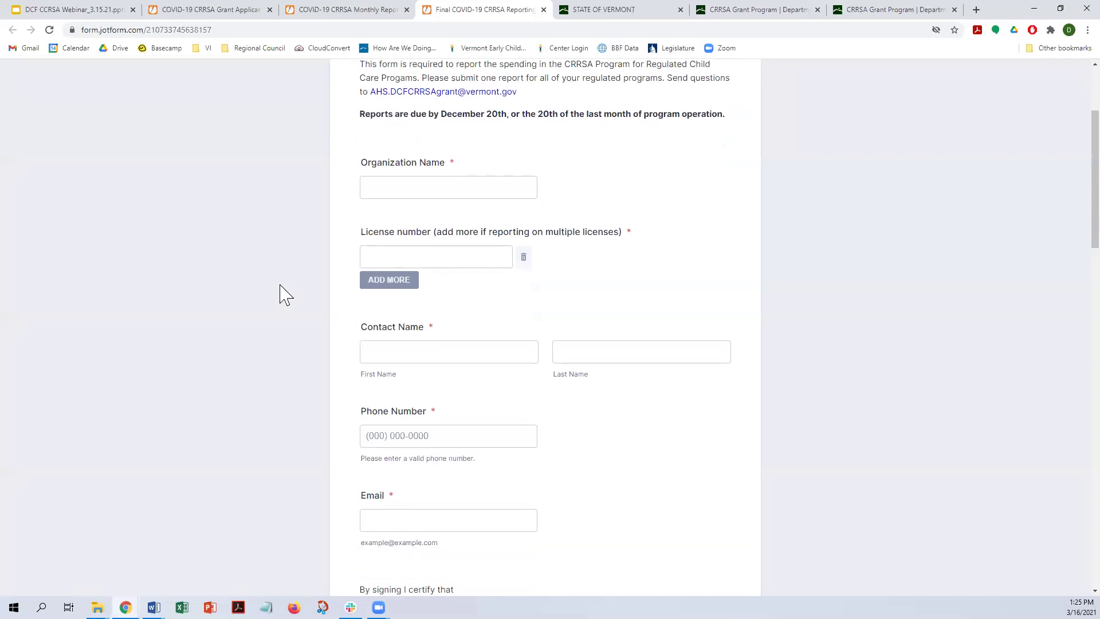
left_click(383, 277)
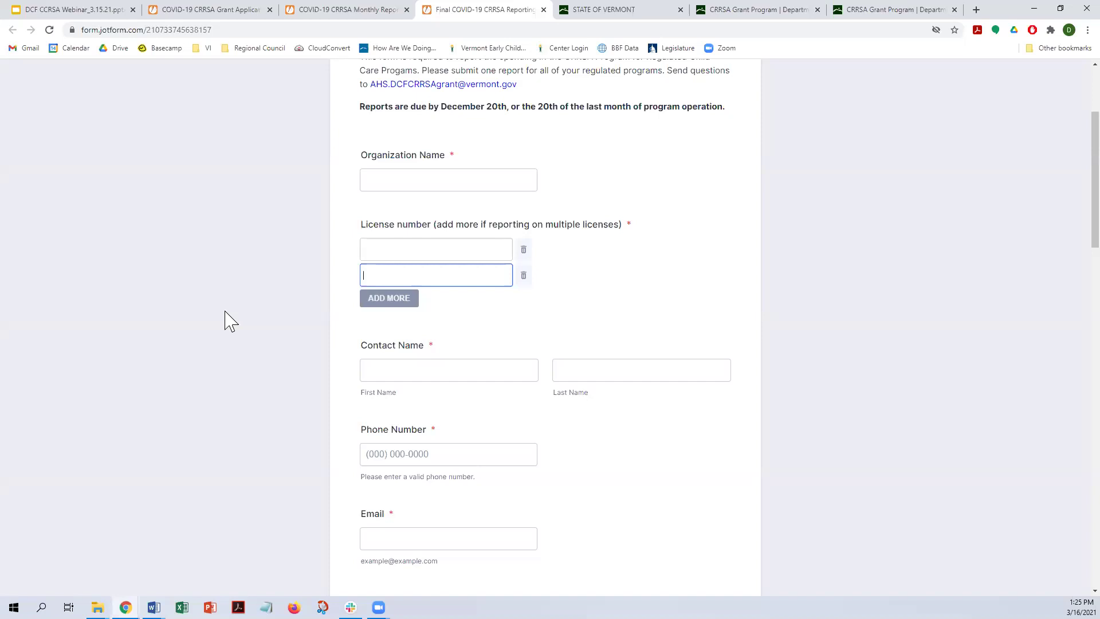
Examine the final report's certification statements and the table of total amounts spent in each category, ending at the PPE amount.
scroll(245, 333, "down", 6)
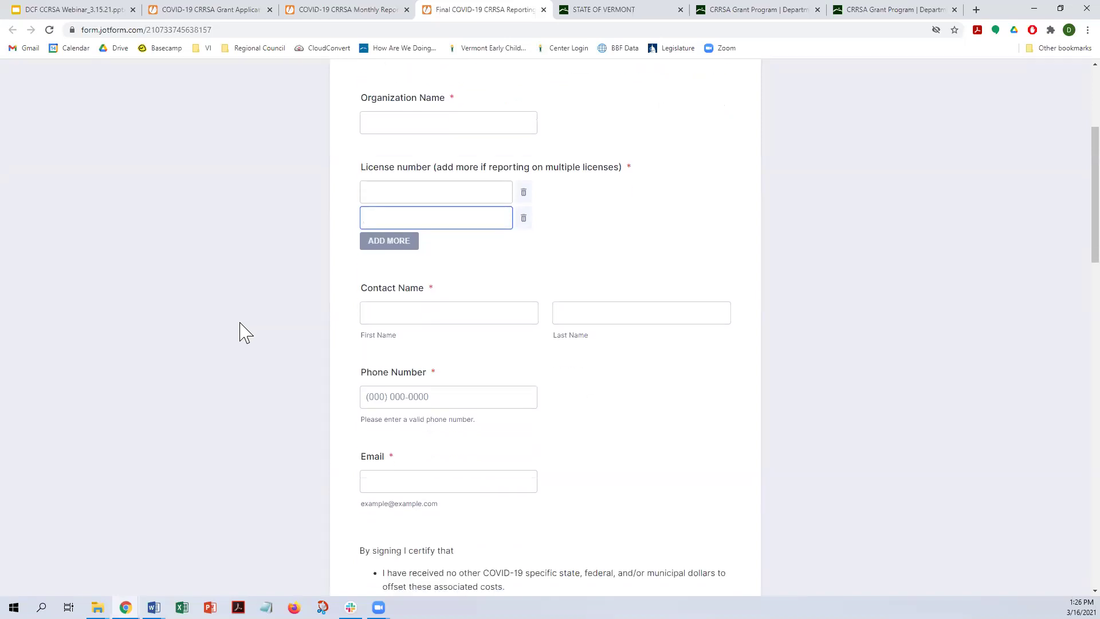
scroll(245, 333, "down", 2)
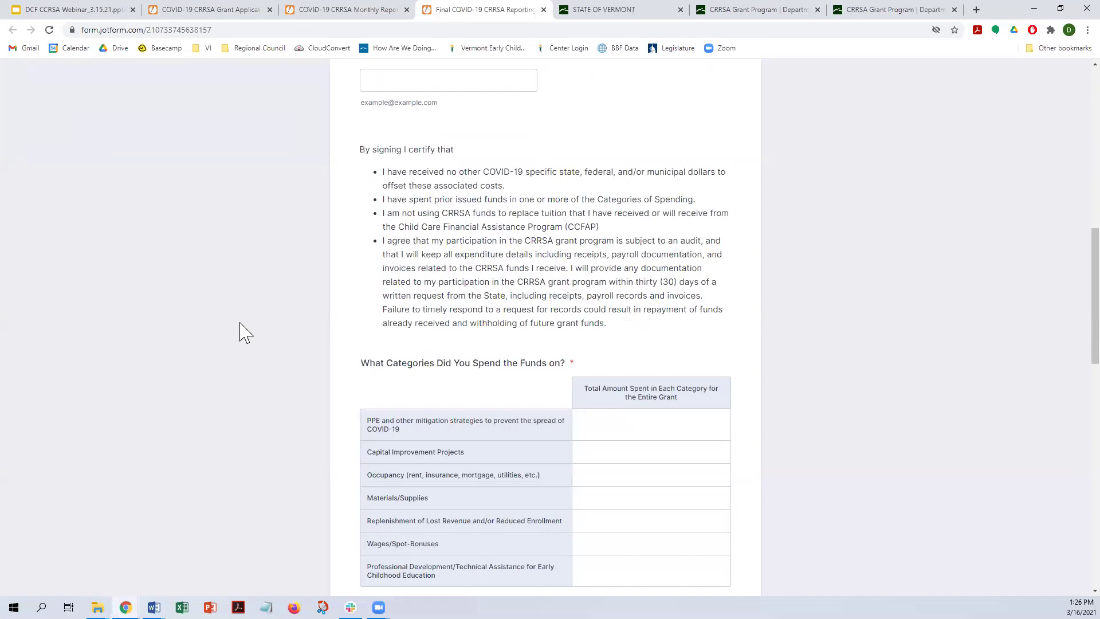
scroll(245, 333, "down", 3)
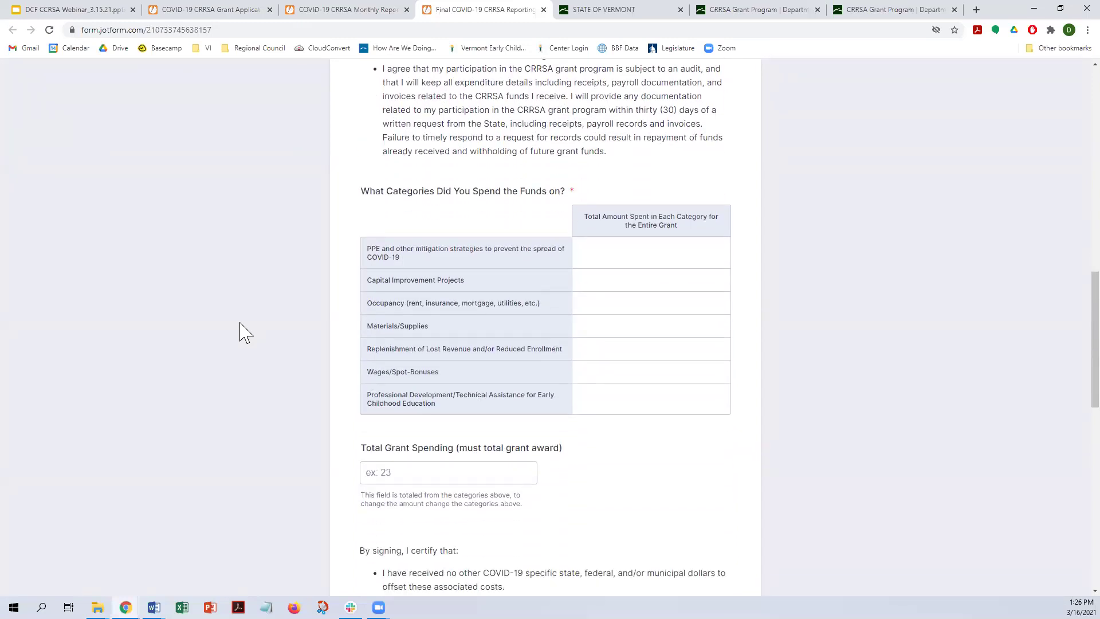
scroll(245, 332, "up", 3)
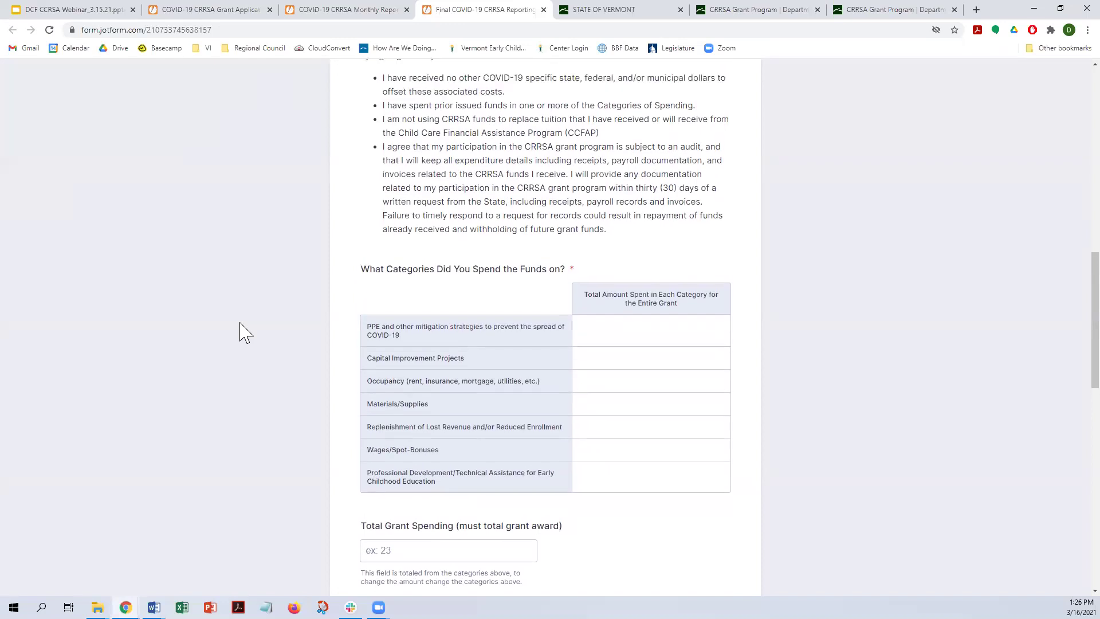
scroll(246, 332, "down", 4)
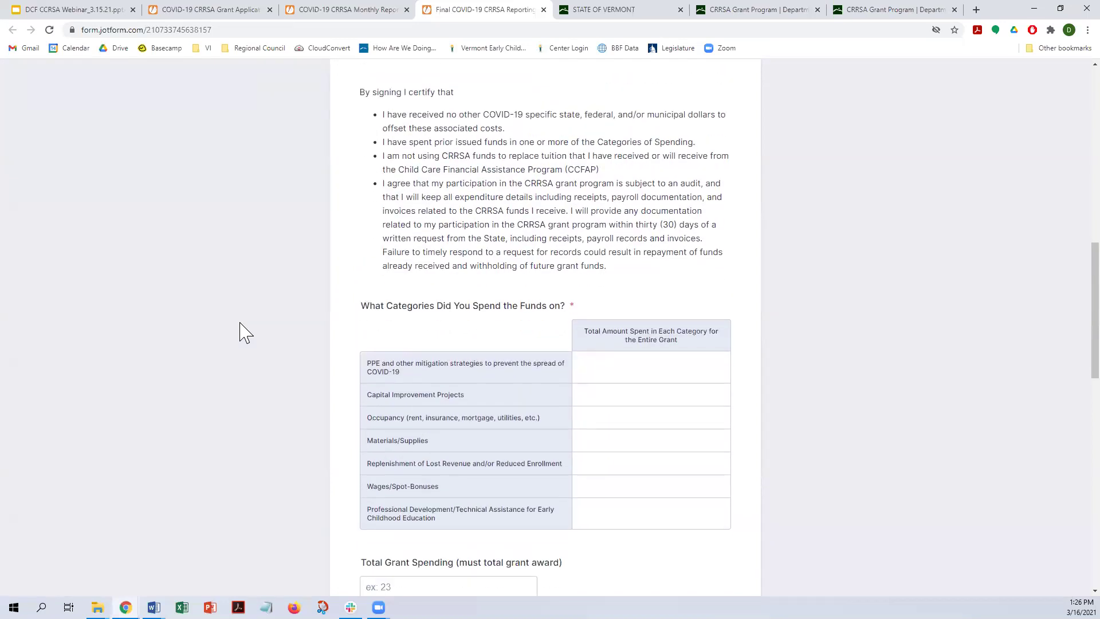
scroll(244, 329, "down", 2)
scroll(241, 327, "up", 1)
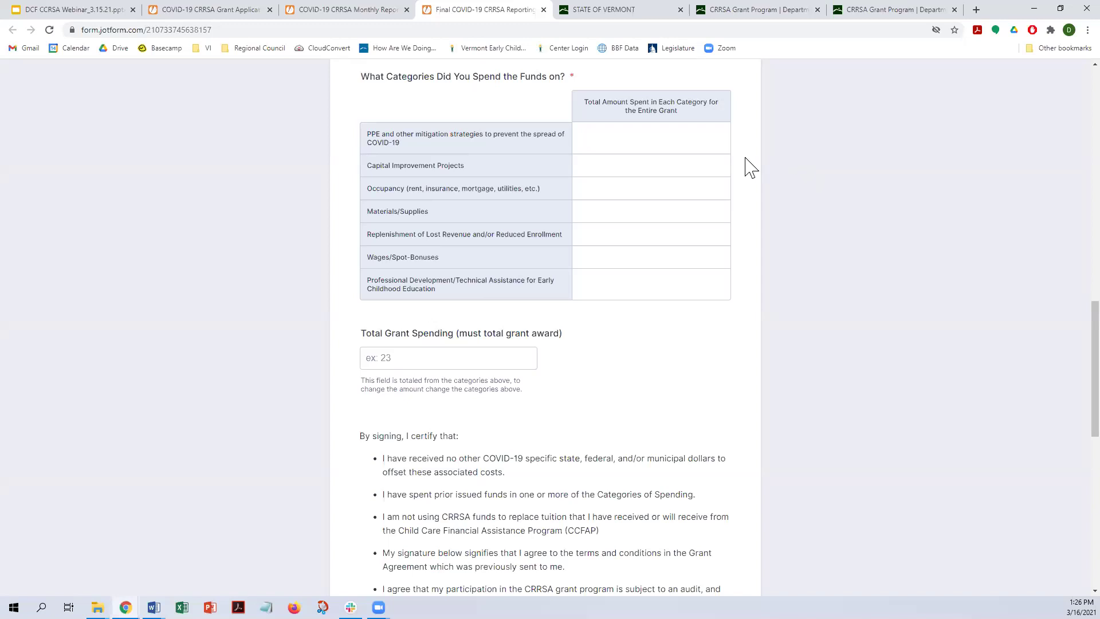
left_click(626, 140)
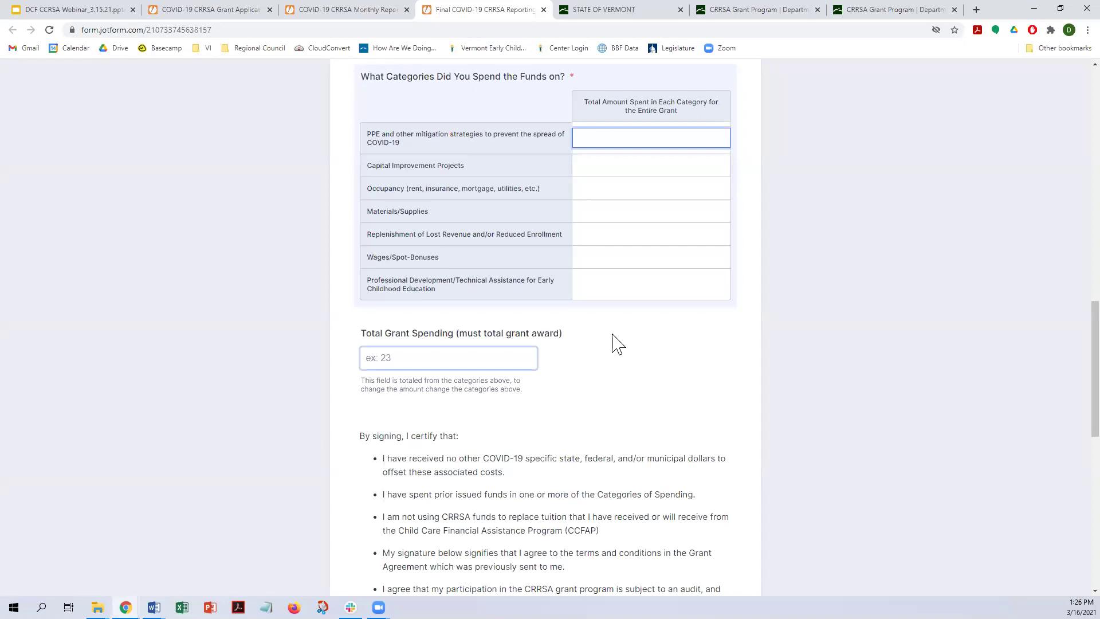
Enter Test as the organization name near the beginning of the final report form.
scroll(618, 344, "up", 4)
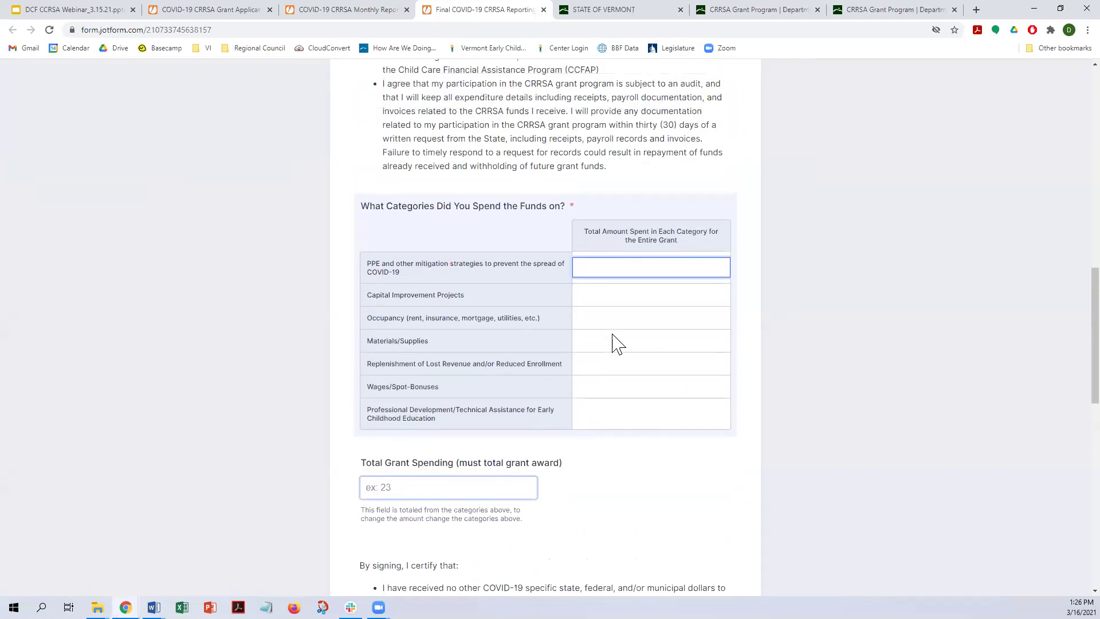
scroll(616, 338, "up", 7)
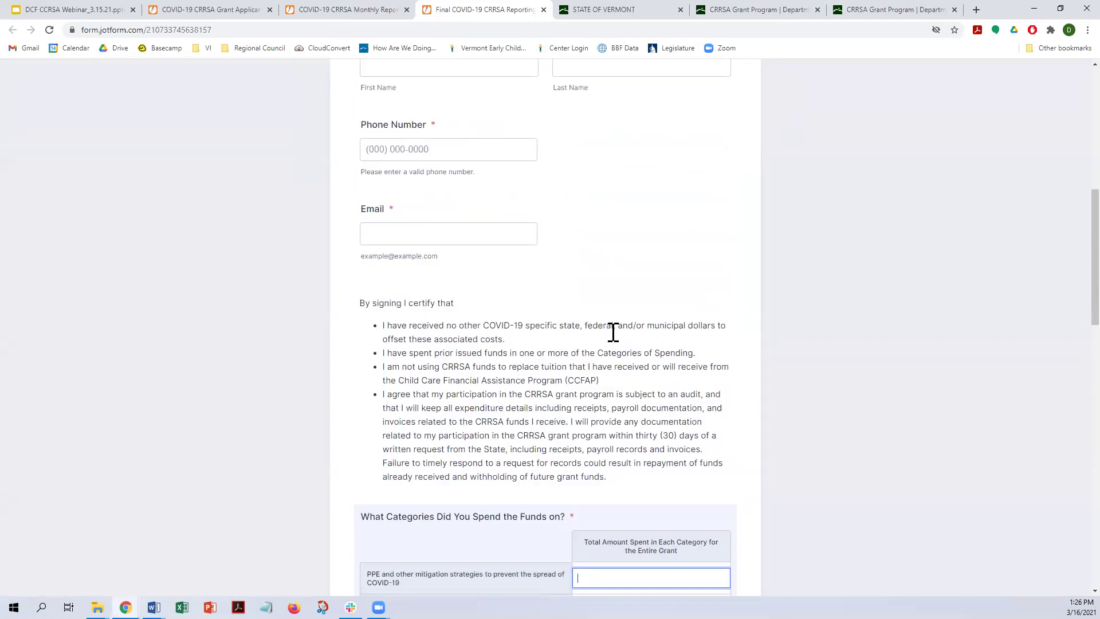
scroll(614, 332, "up", 4)
left_click(433, 295)
type("Test")
key("Tab")
Enter 230 as the total amount spent on PPE and other mitigation strategies.
scroll(605, 359, "down", 4)
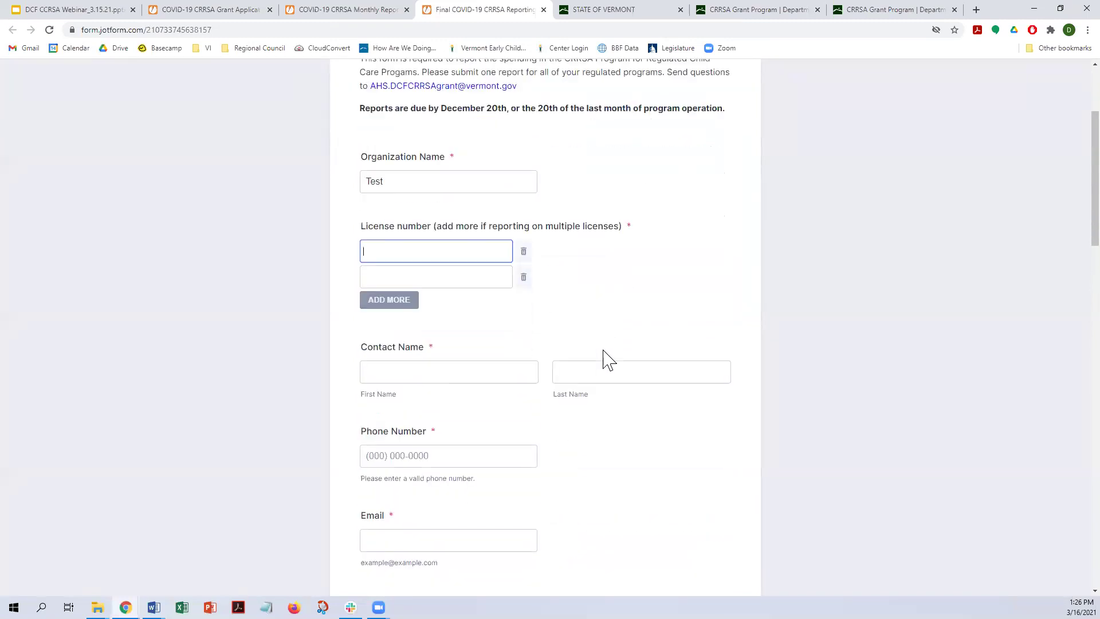
scroll(609, 360, "down", 2)
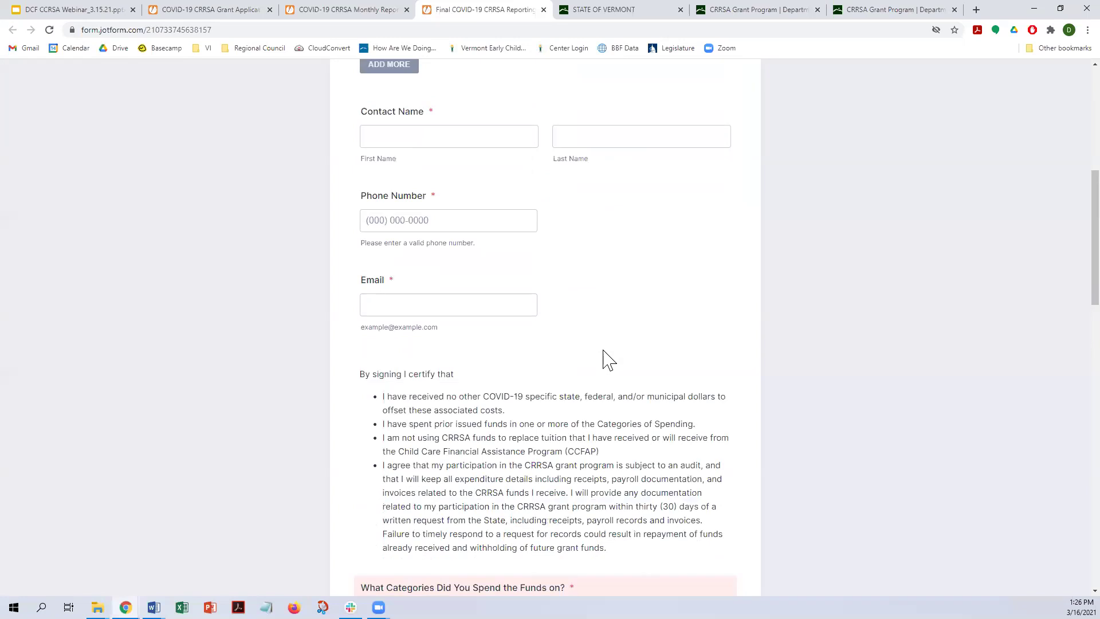
scroll(609, 360, "down", 8)
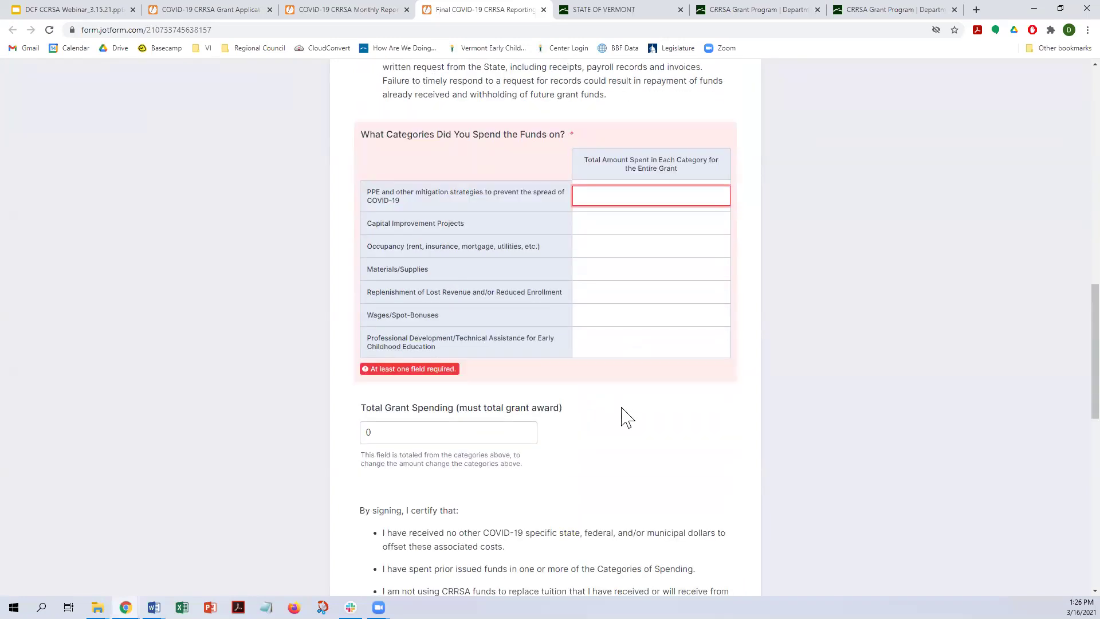
left_click(637, 204)
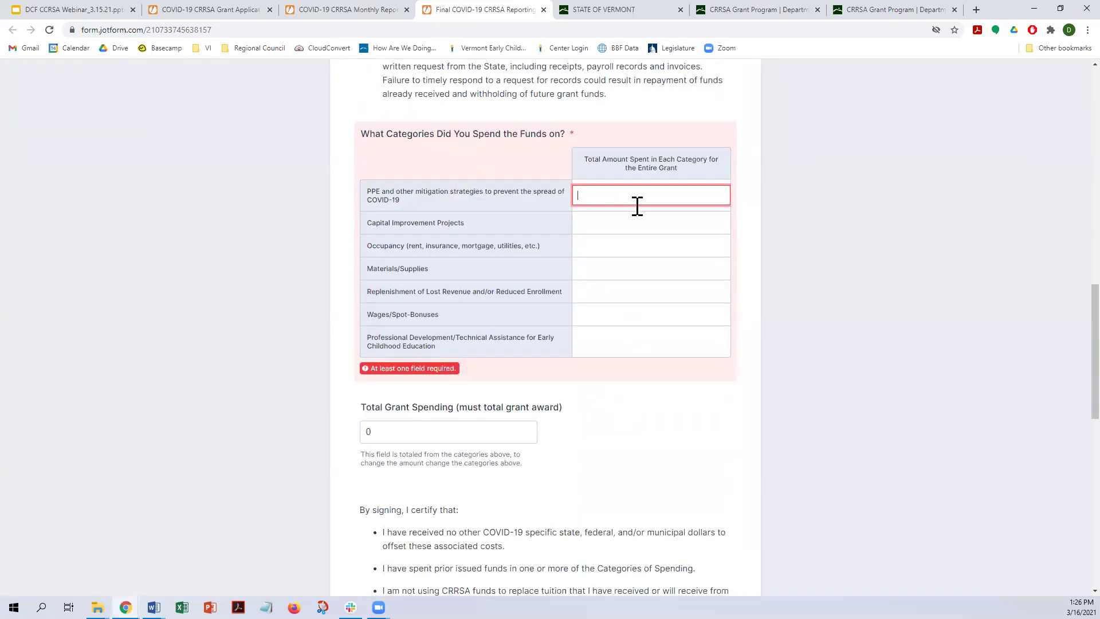
type("230")
key("Tab")
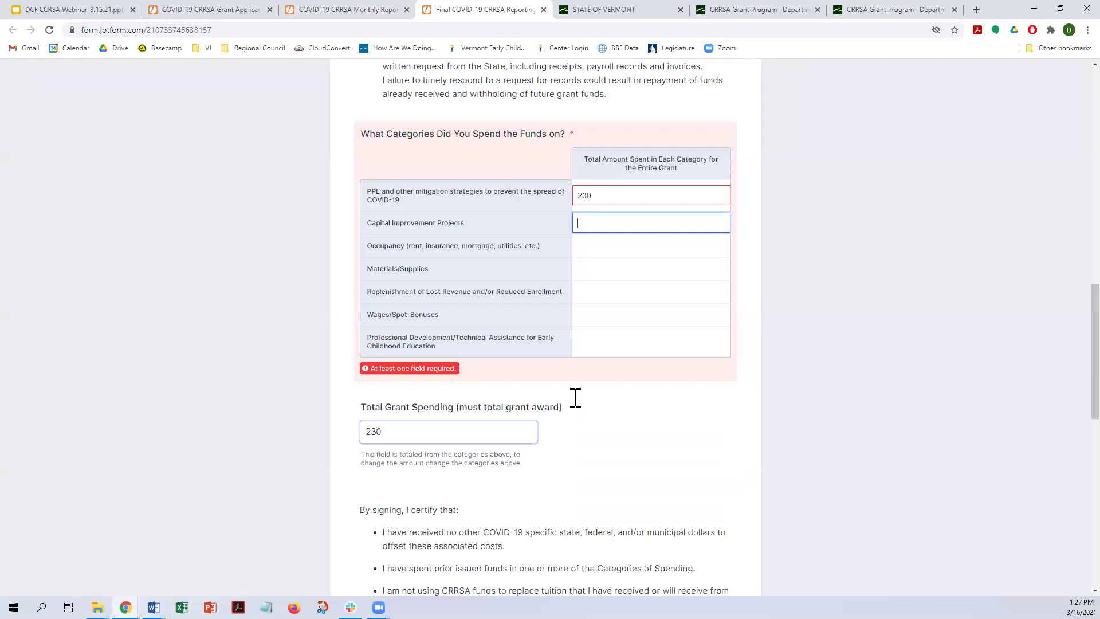
Highlight the amount in the Total Grant Spending field and leave the field without editing it.
left_click(417, 431)
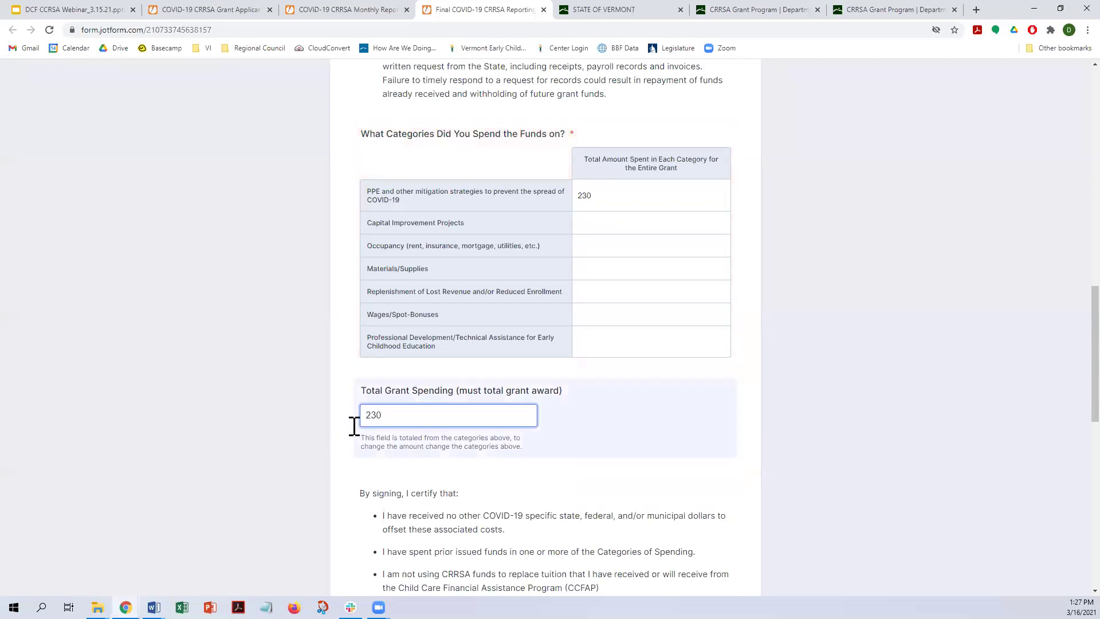
left_click_drag(393, 421, 362, 417)
left_click(372, 470)
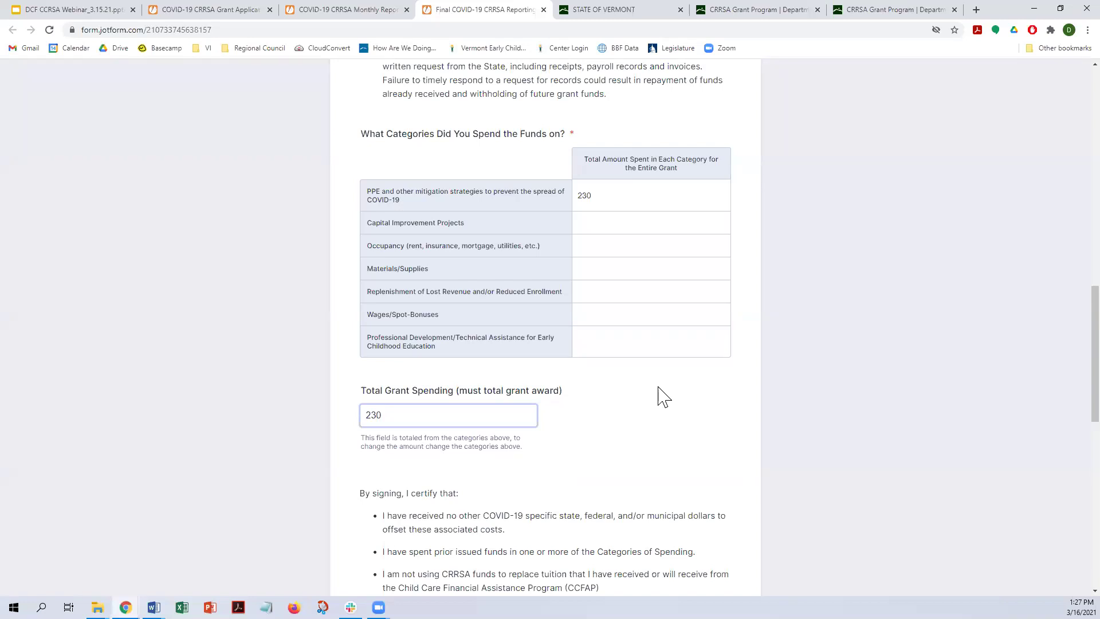
left_click(659, 390)
left_click(659, 403)
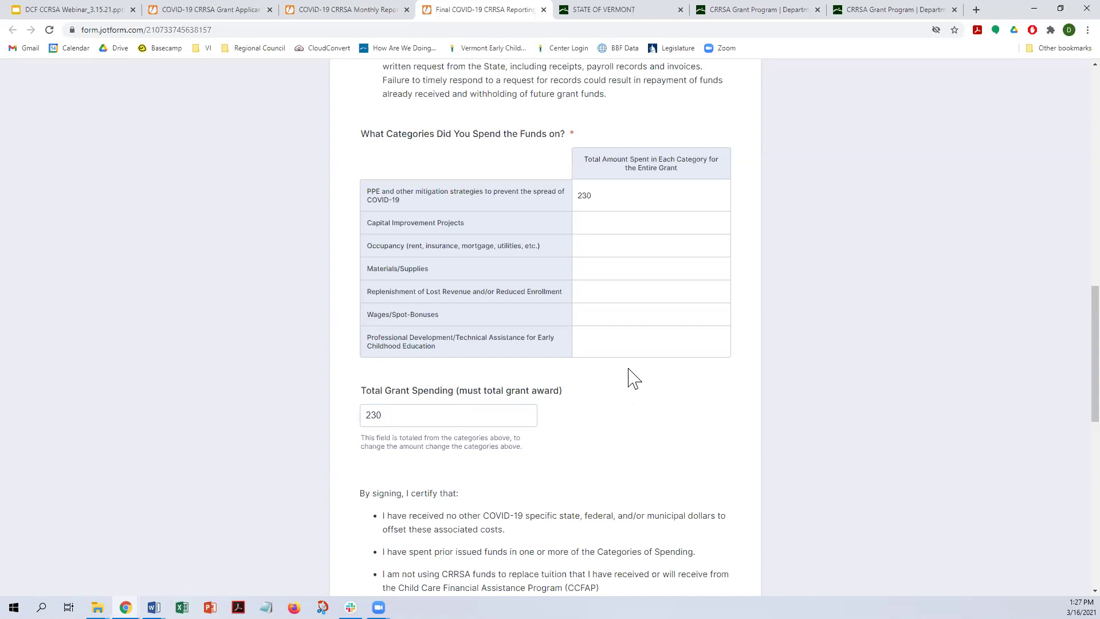
Enter 150 as the total amount spent on Occupancy in the spending categories table.
left_click(600, 245)
type("150")
key("Tab")
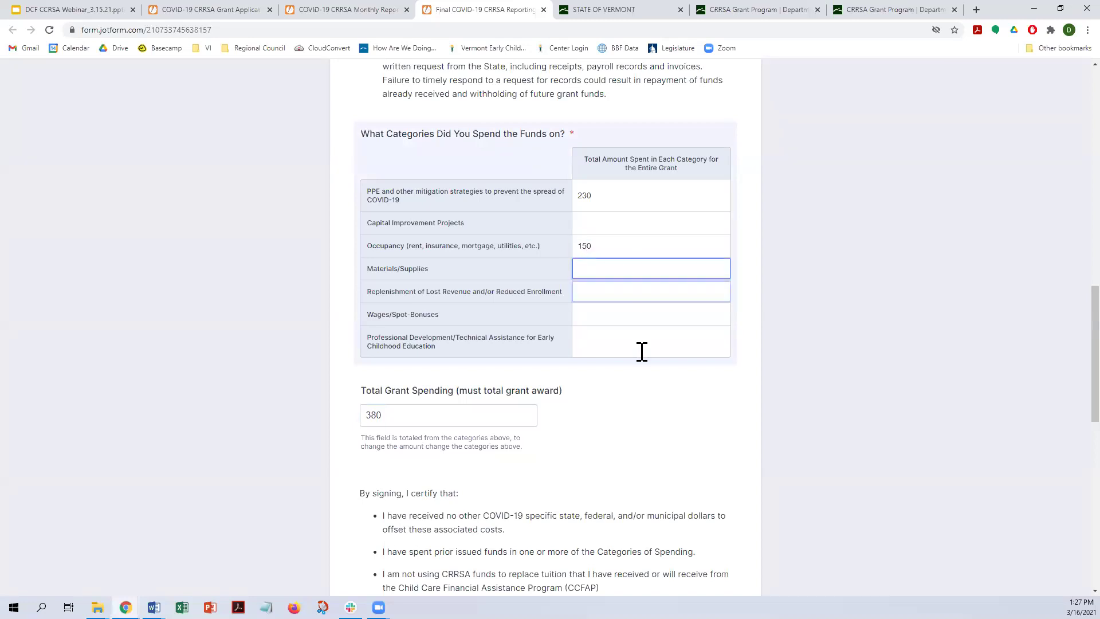
Examine the final report's closing certification statements, signature, name and position fields, and the annual sub-grant recipient report notice.
scroll(634, 437, "down", 2)
scroll(633, 437, "down", 3)
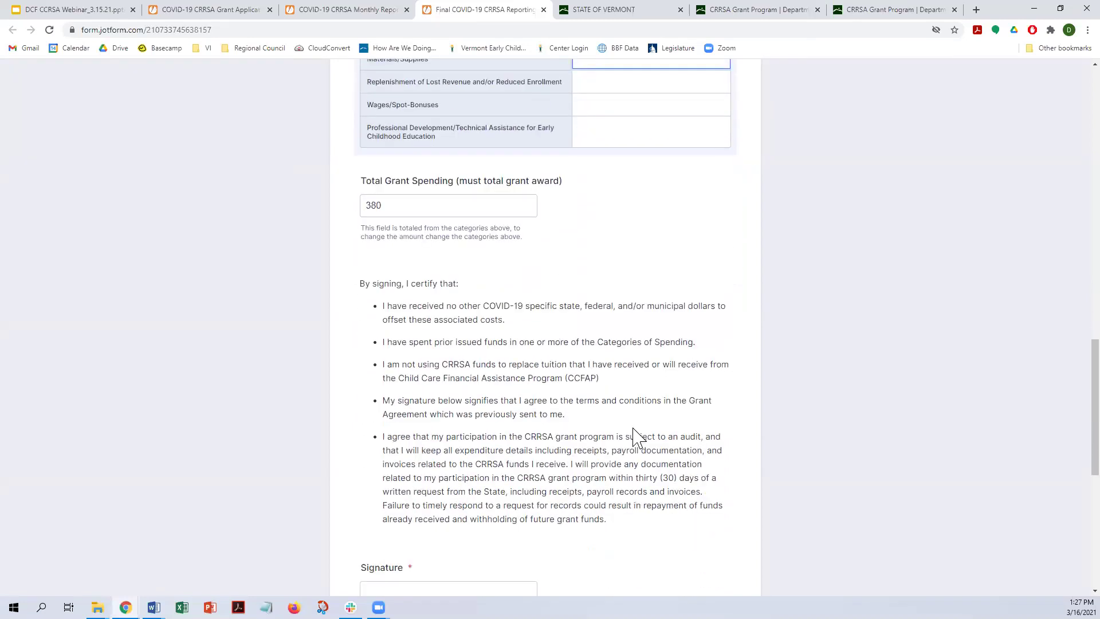
scroll(634, 438, "down", 4)
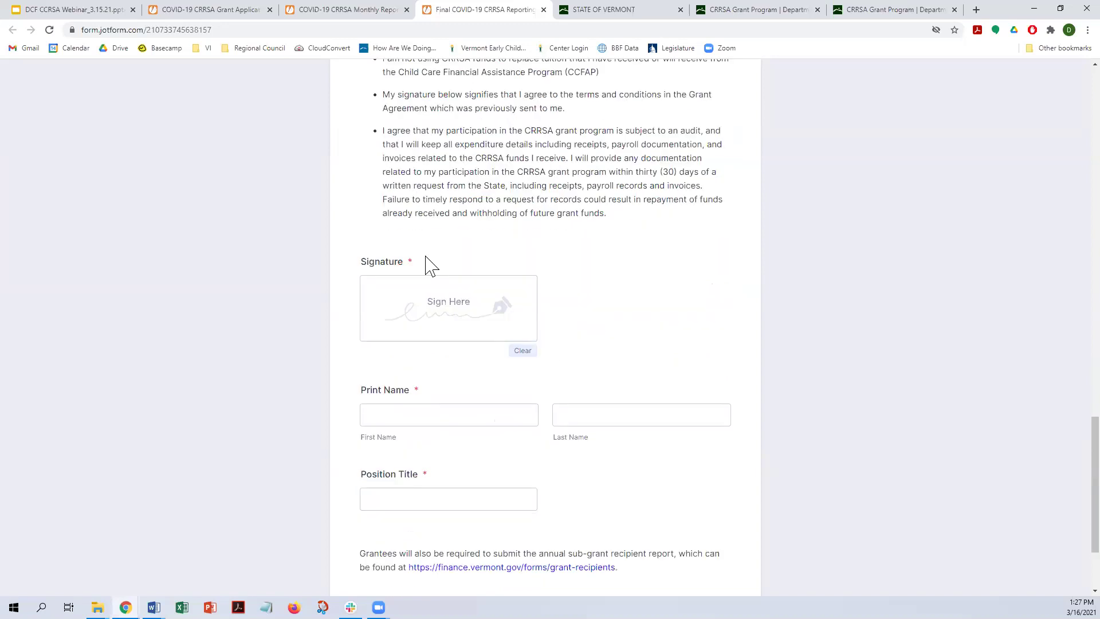
scroll(427, 263, "down", 1)
scroll(363, 300, "up", 3)
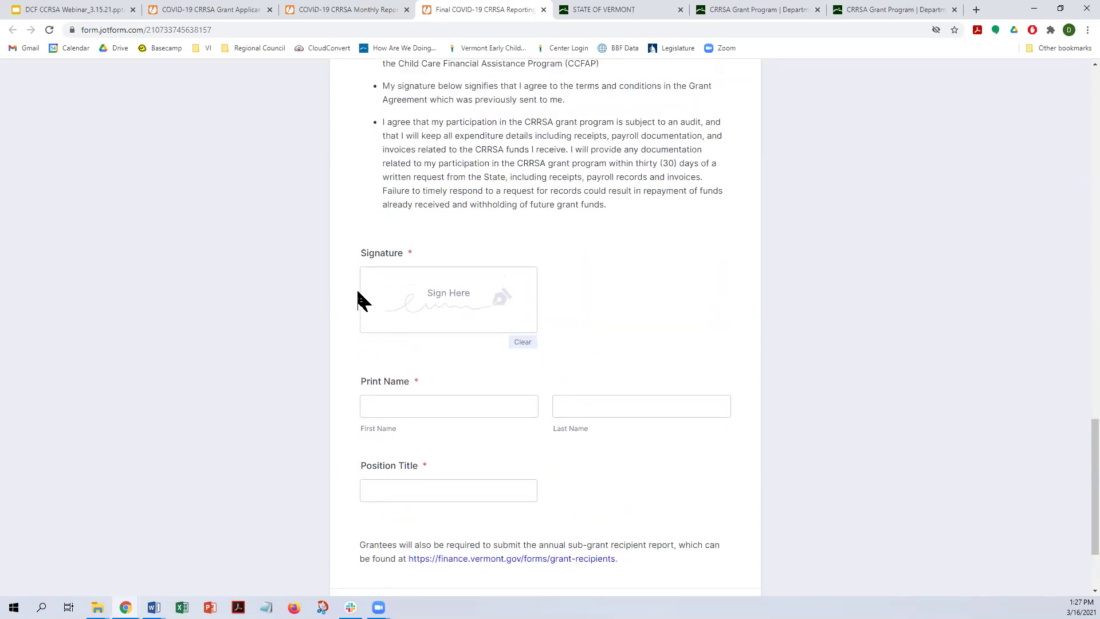
scroll(364, 301, "down", 3)
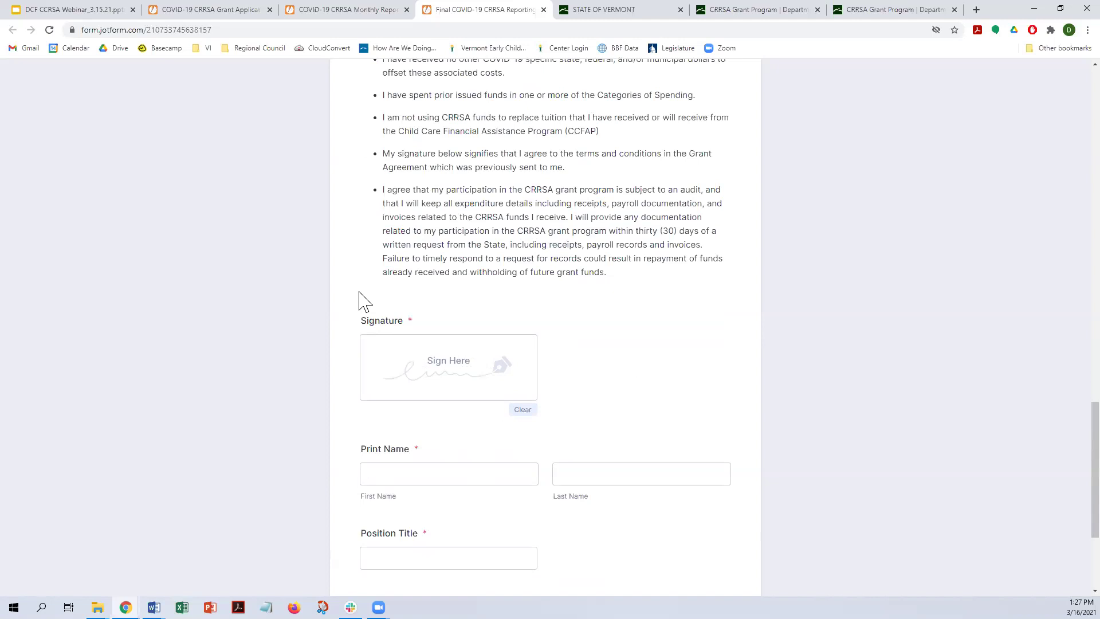
scroll(364, 300, "down", 2)
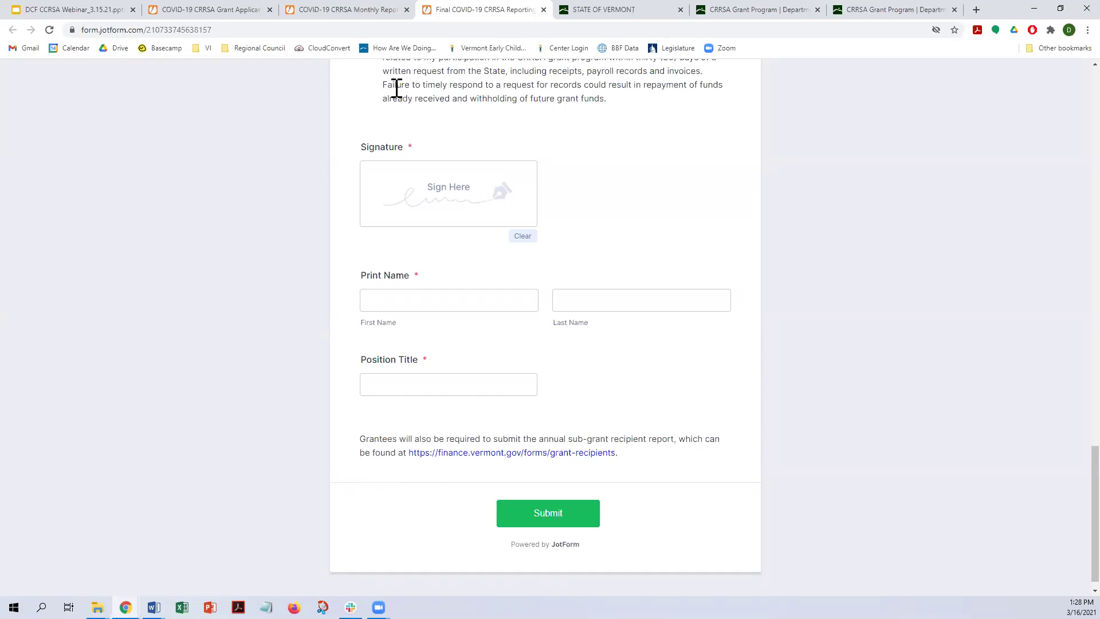
Return to the webinar presentation and start the slideshow at the Subrecipient Report slide.
left_click(68, 10)
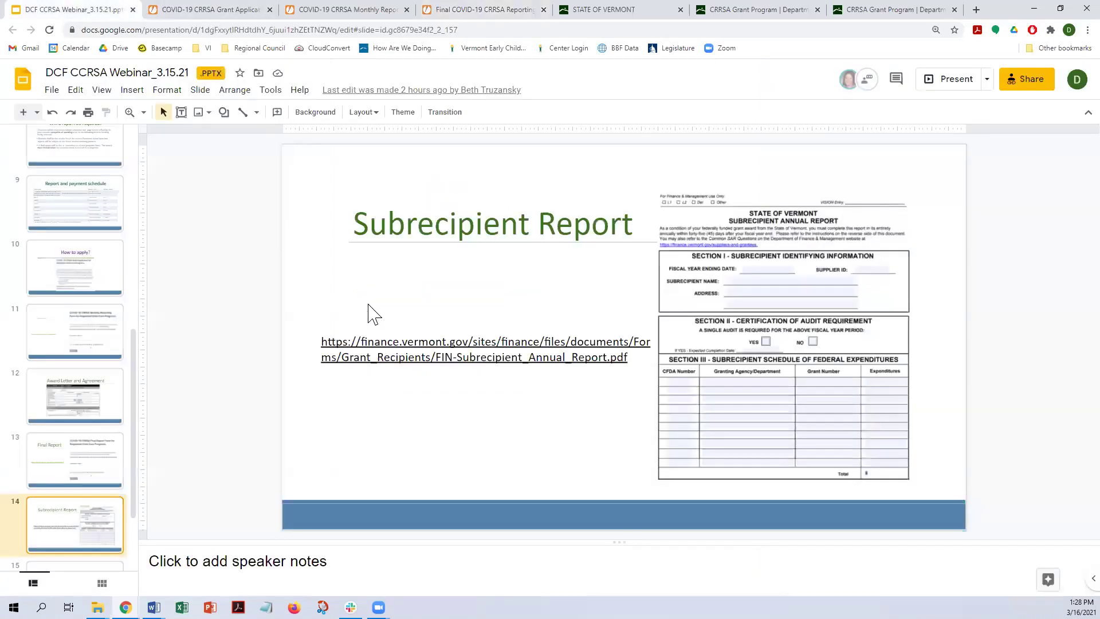
key("Up")
key("Down")
left_click(950, 81)
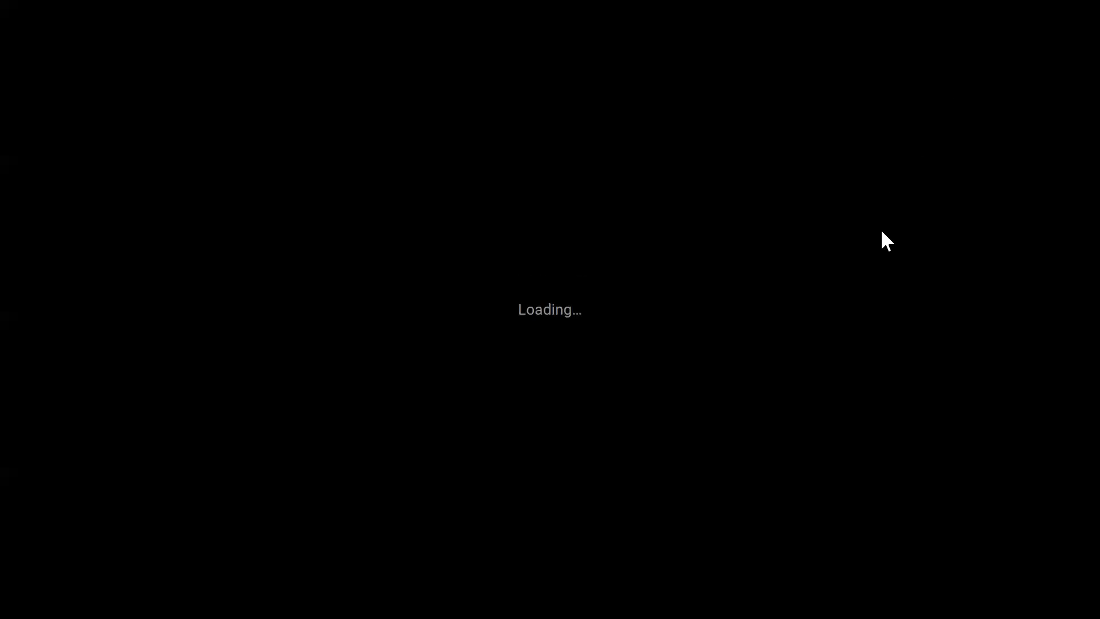